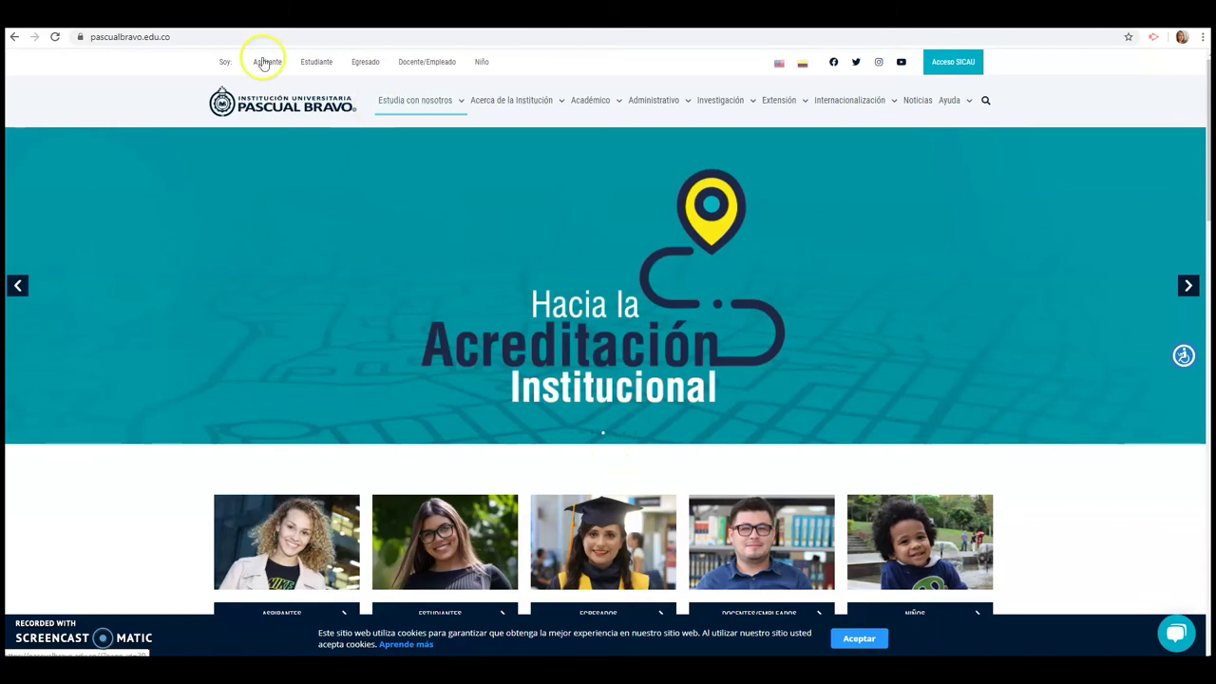
Switch to the Gmail inbox and open Google Classroom from the Google apps list.
{"action": "key", "text": "ctrl+Tab"}
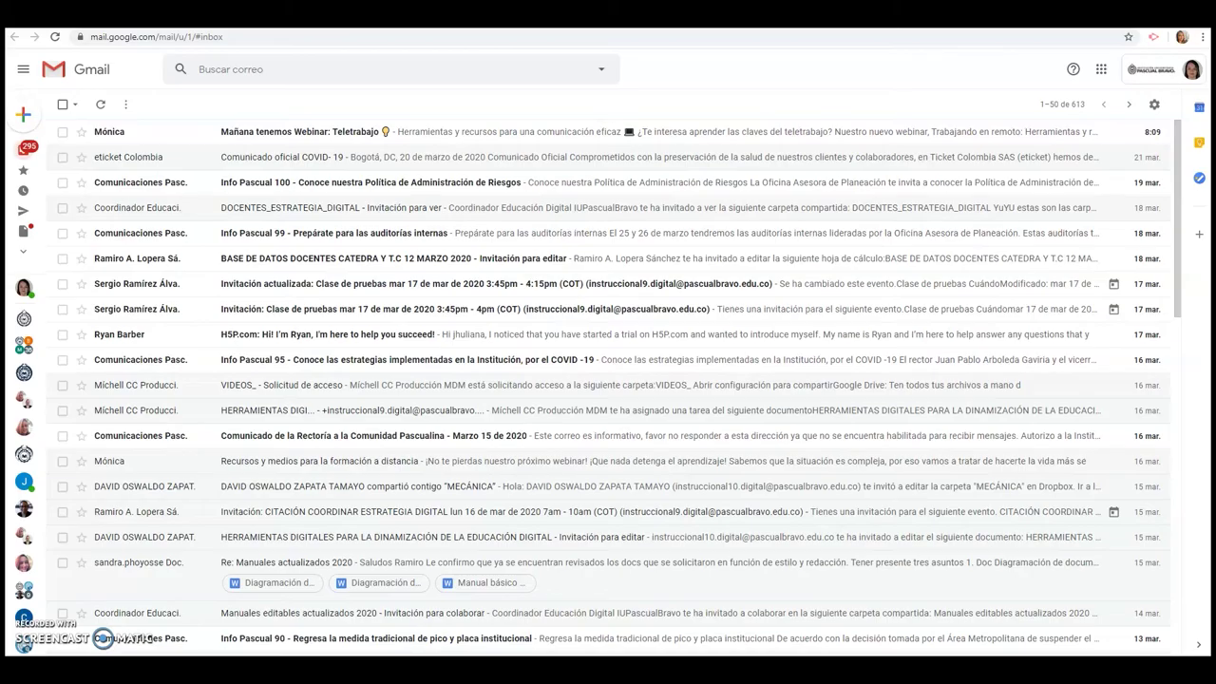
{"action": "left_click", "coordinate": [1099, 71]}
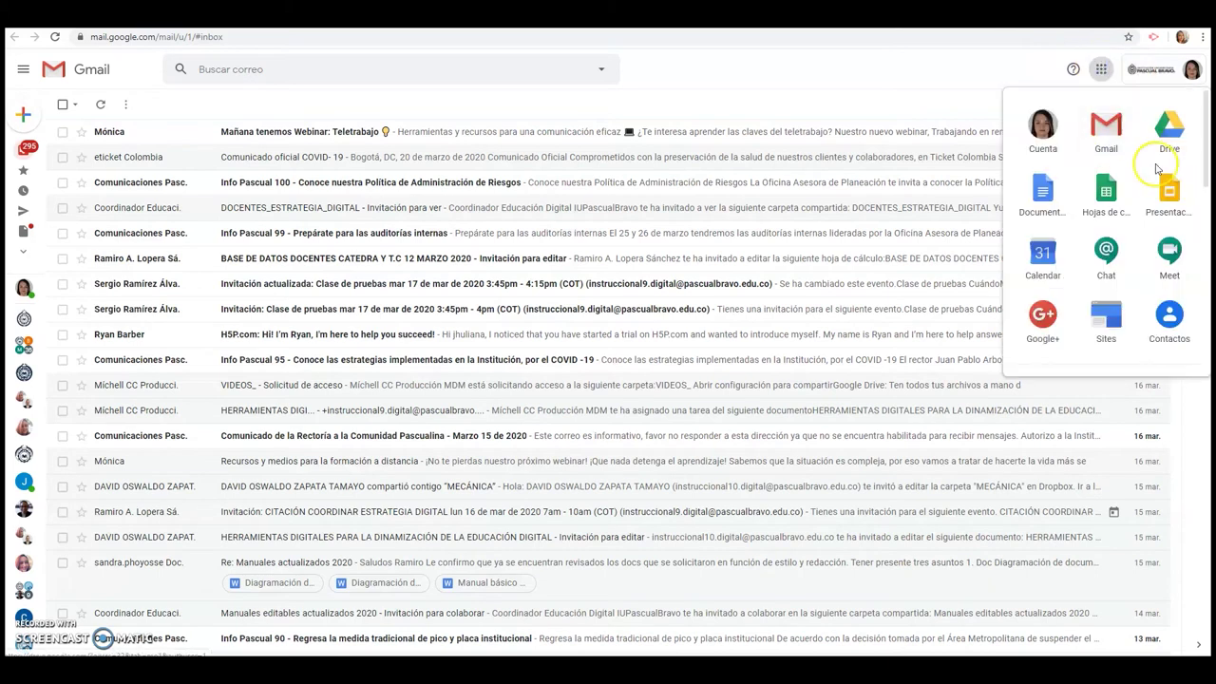
{"action": "scroll", "coordinate": [1148, 285], "scroll_direction": "down", "scroll_amount": 5}
{"action": "scroll", "coordinate": [1147, 285], "scroll_direction": "down", "scroll_amount": 3}
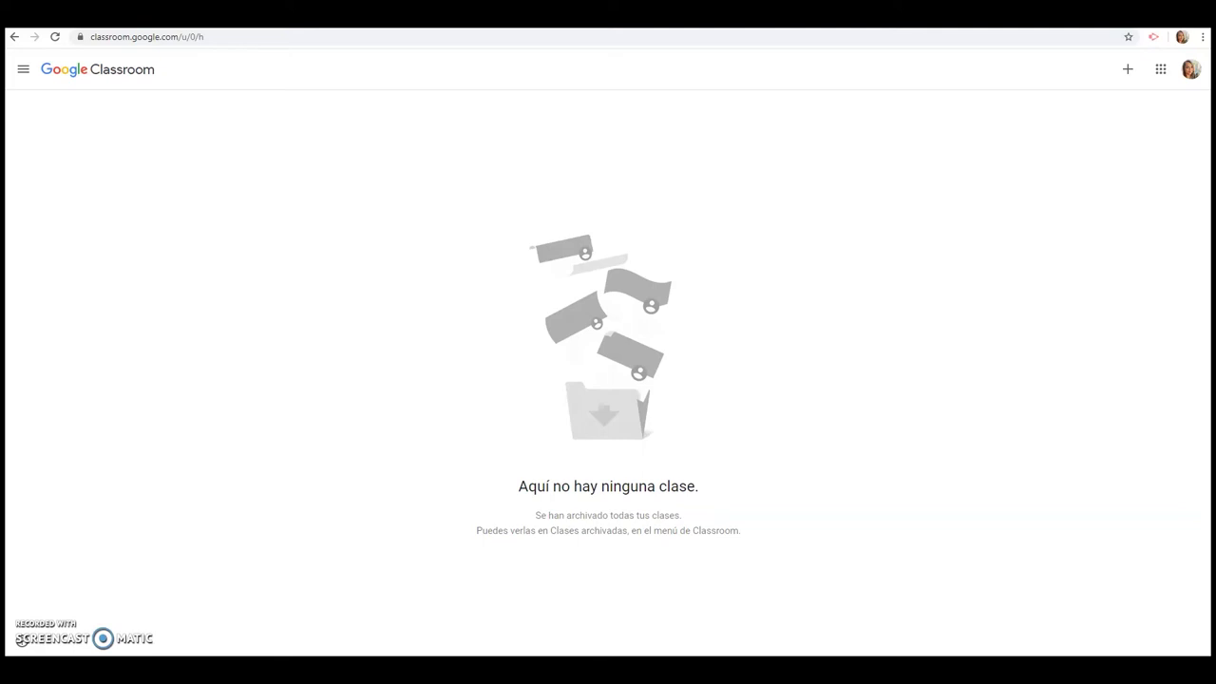
Start creating a new class and accept the notice about using Classroom in an educational centre.
{"action": "left_click", "coordinate": [1128, 69]}
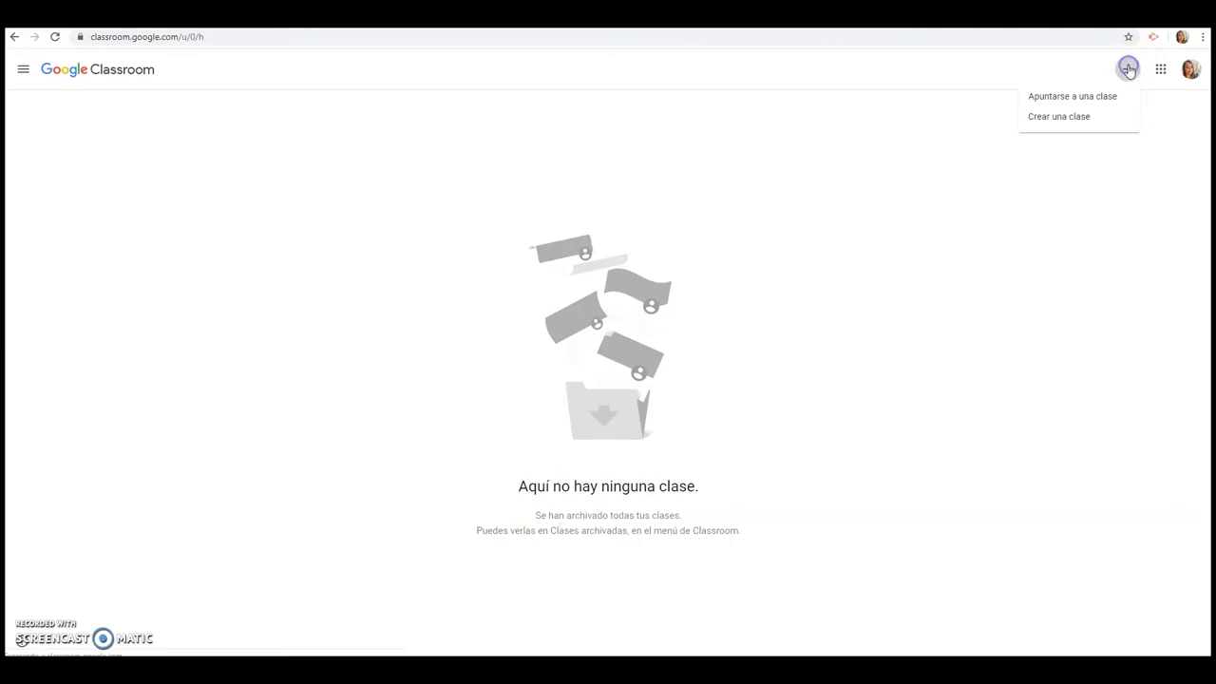
{"action": "left_click", "coordinate": [1096, 117]}
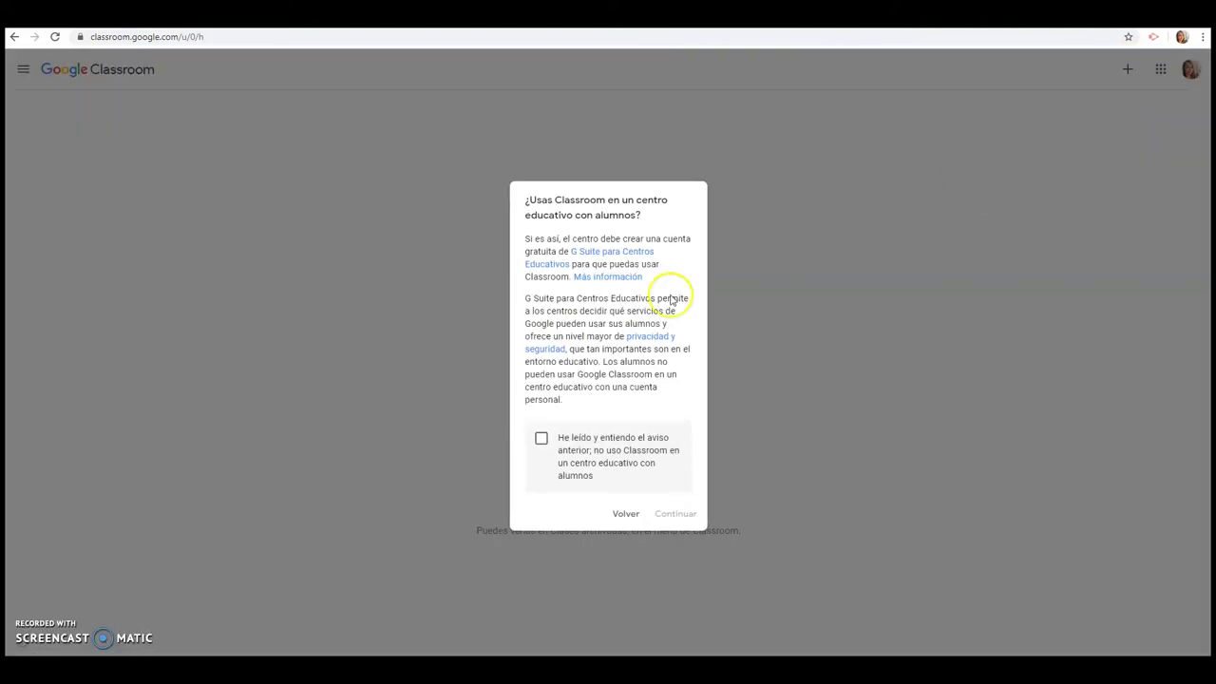
{"action": "left_click", "coordinate": [540, 438]}
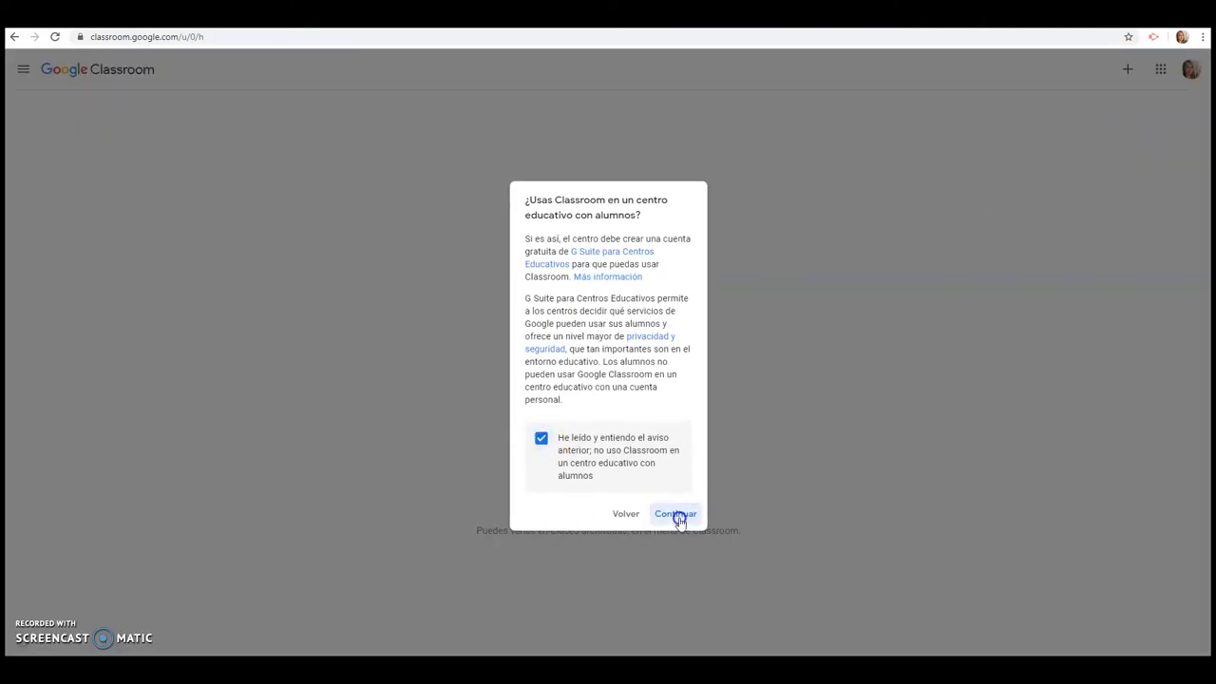
{"action": "left_click", "coordinate": [677, 514]}
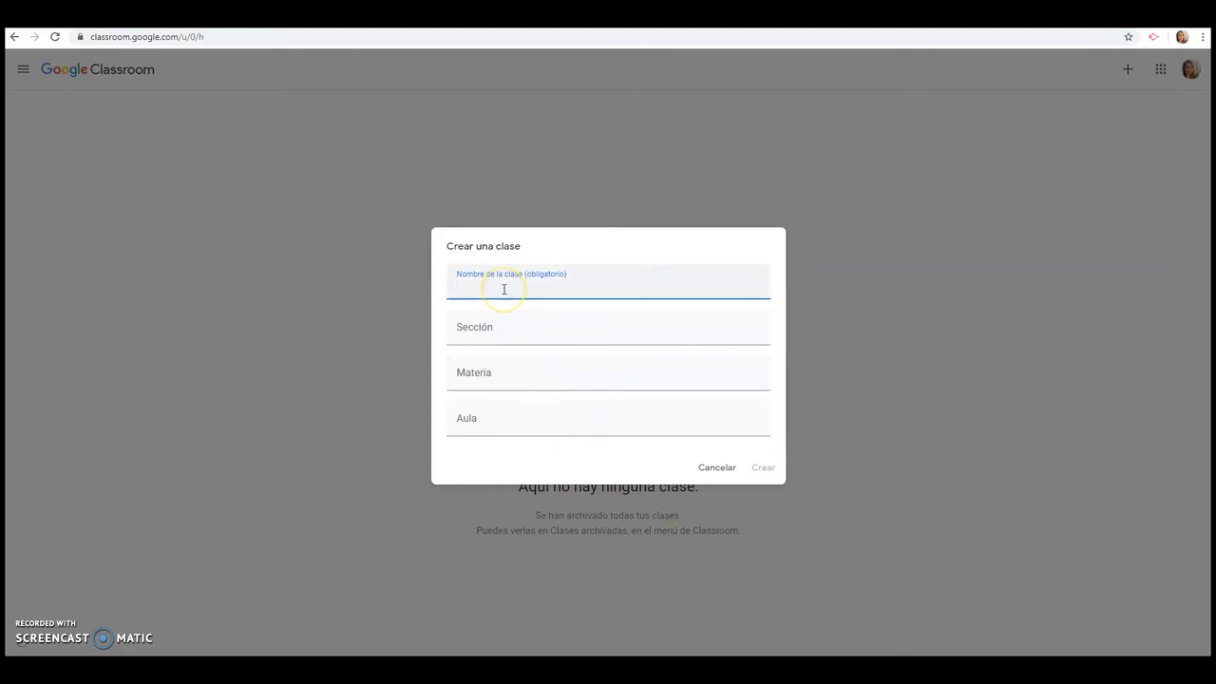
Name the class Investigación and set its section to "Jueves 6:00 am a 8:00 am".
{"action": "type", "text": "Investigación"}
{"action": "left_click", "coordinate": [486, 324]}
{"action": "type", "text": "Jueves 6:00 am a 8:00 a"}
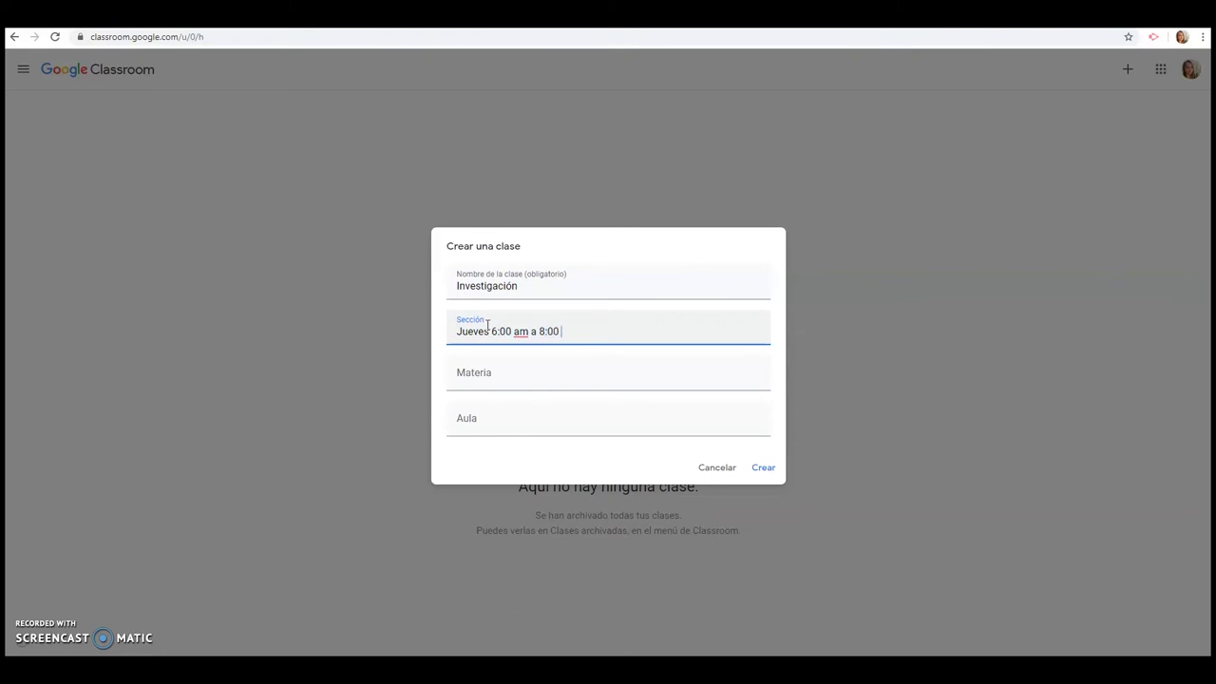
{"action": "type", "text": "m"}
Set the subject to Diseño and the room to Virtual, and create the class.
{"action": "left_click", "coordinate": [482, 381]}
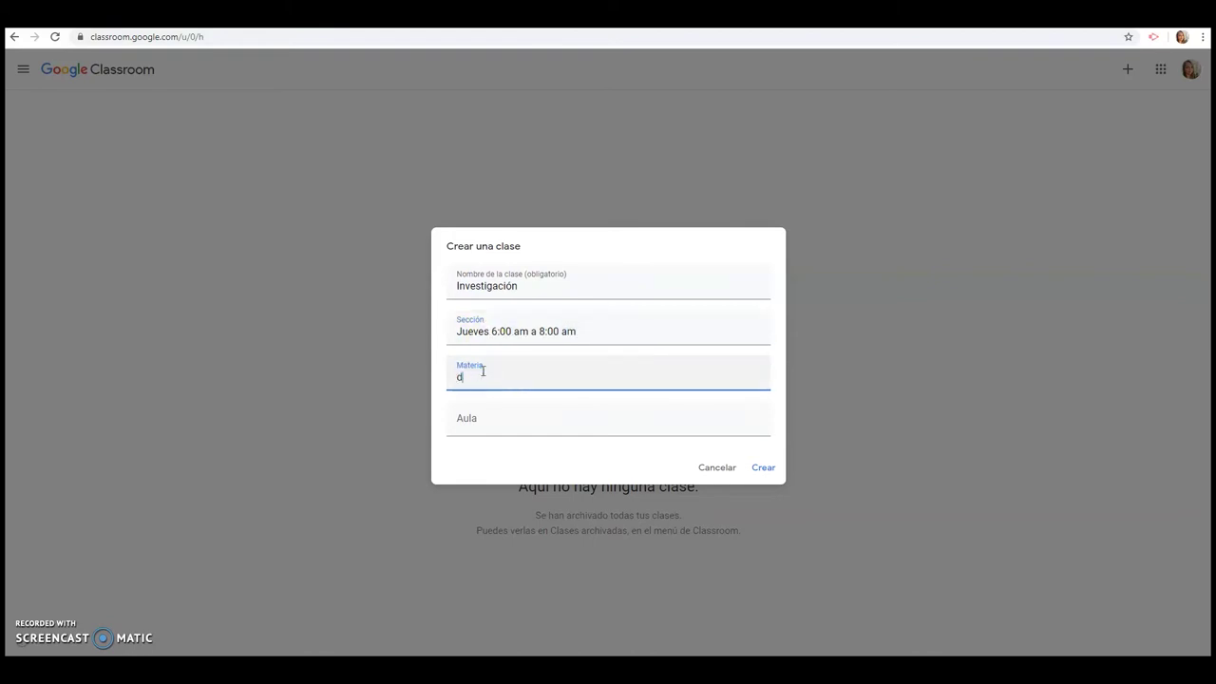
{"action": "type", "text": "Mod"}
{"action": "key", "text": "BackSpace"}
{"action": "key", "text": "BackSpace"}
{"action": "key", "text": "BackSpace"}
{"action": "type", "text": "diseño"}
{"action": "key", "text": "BackSpace"}
{"action": "key", "text": "BackSpace"}
{"action": "key", "text": "BackSpace"}
{"action": "key", "text": "BackSpace"}
{"action": "key", "text": "BackSpace"}
{"action": "key", "text": "BackSpace"}
{"action": "type", "text": "Diseño"}
{"action": "left_click", "coordinate": [490, 418]}
{"action": "type", "text": "Virtual"}
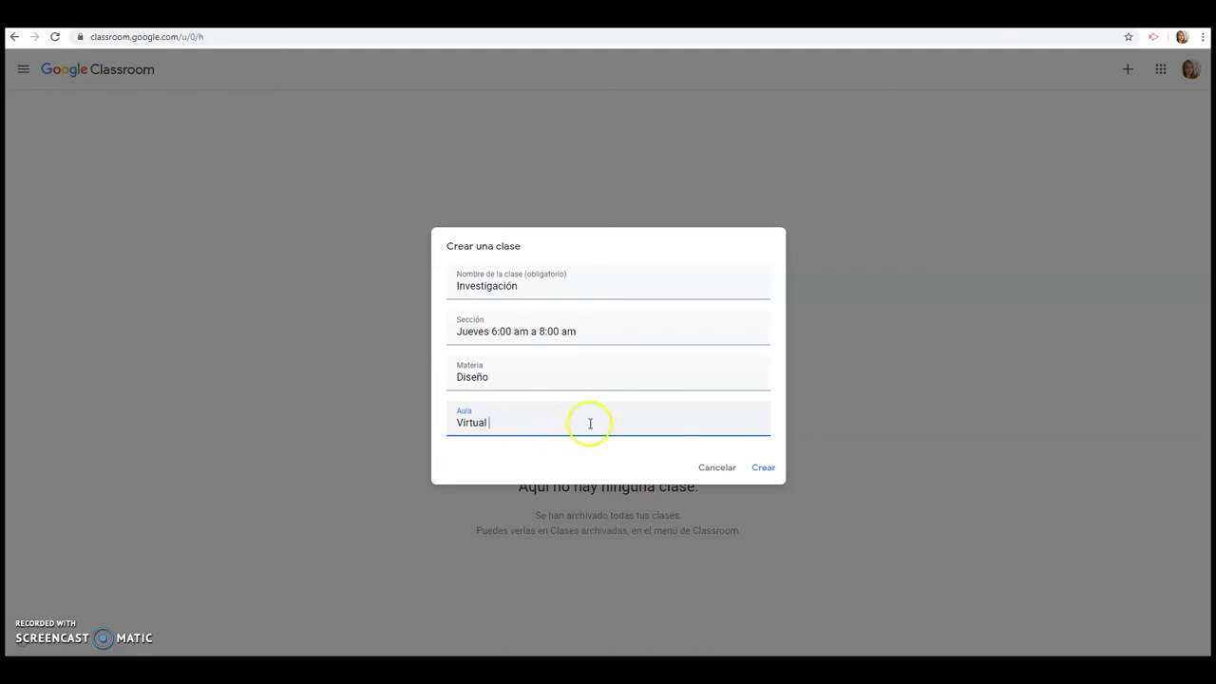
{"action": "left_click", "coordinate": [773, 475]}
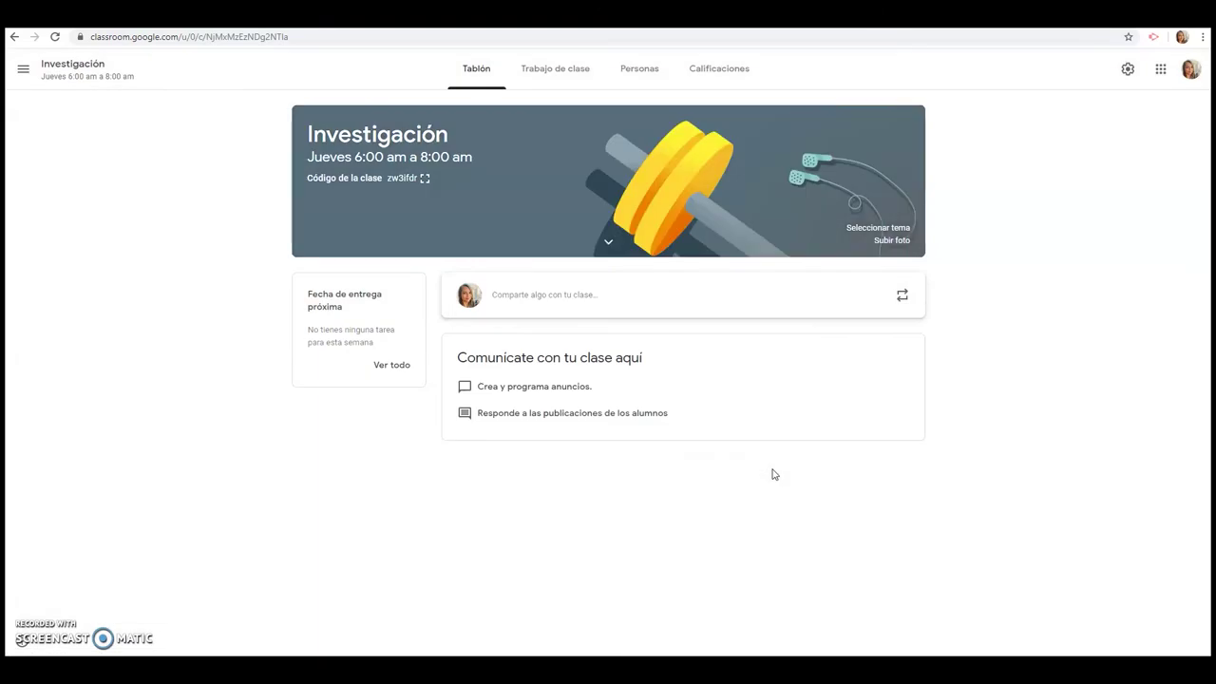
Change the class theme to the orange coffee-table image from the General gallery.
{"action": "left_click", "coordinate": [772, 237]}
{"action": "left_click", "coordinate": [881, 228]}
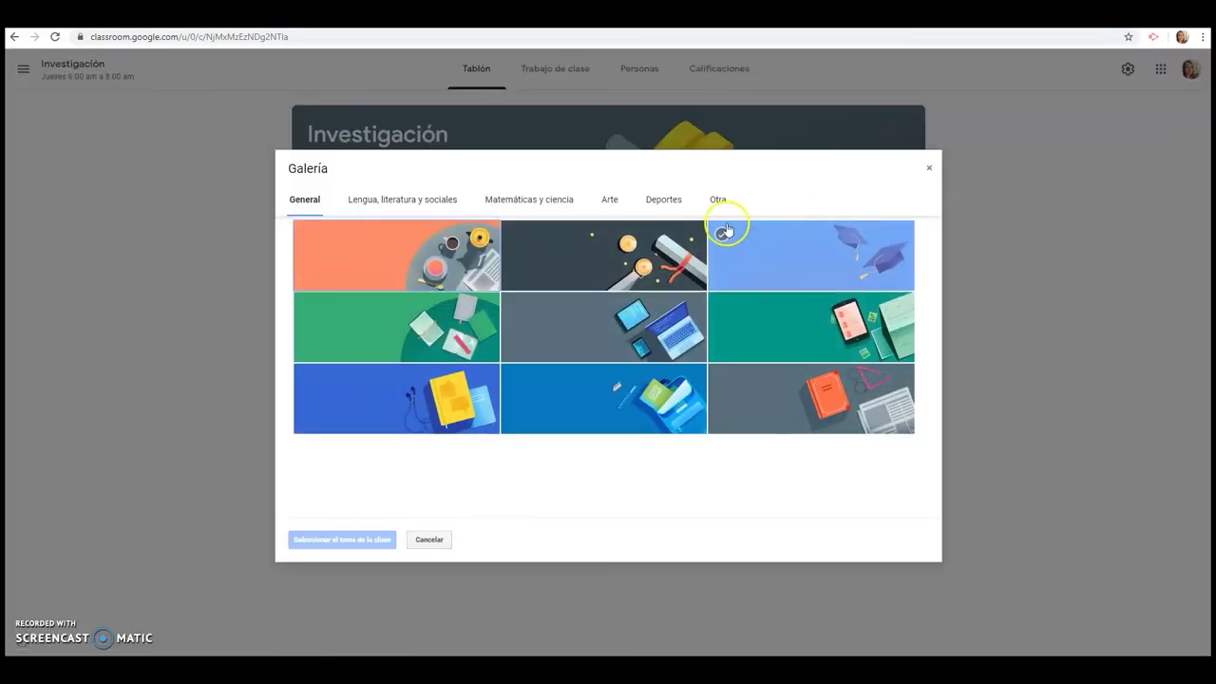
{"action": "left_click", "coordinate": [456, 261]}
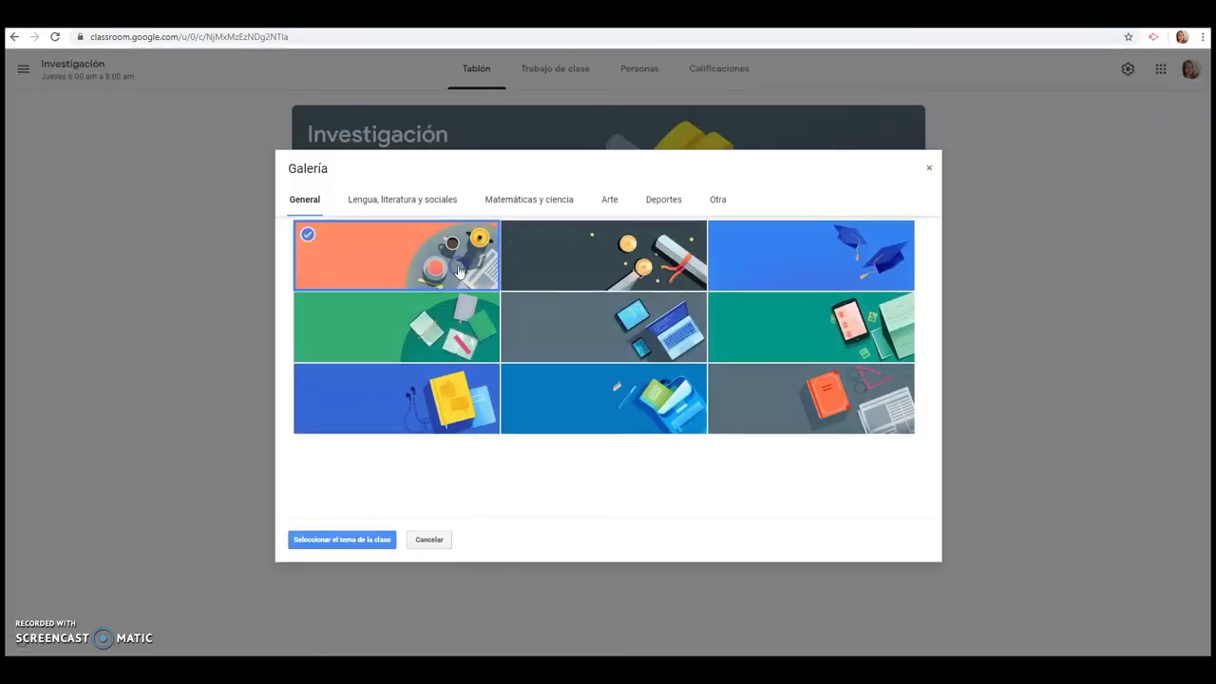
{"action": "left_click", "coordinate": [329, 542]}
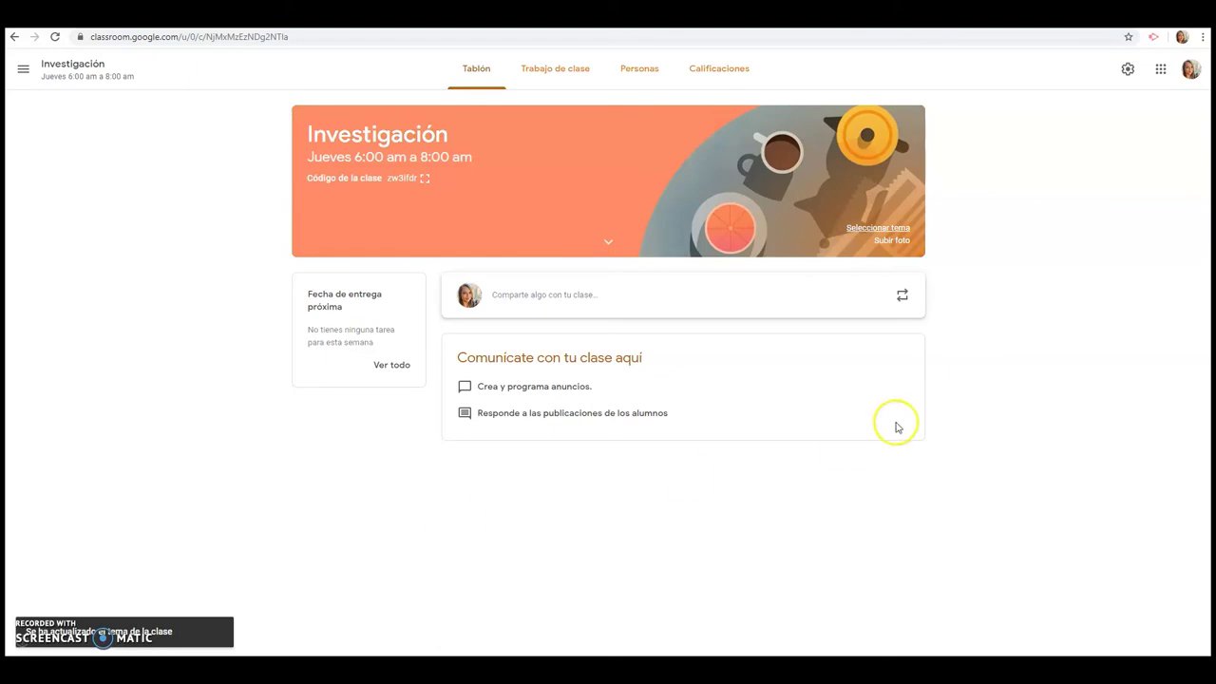
Examine the class's people list and the student invitation form, closing the form without inviting anyone.
{"action": "left_click", "coordinate": [617, 76]}
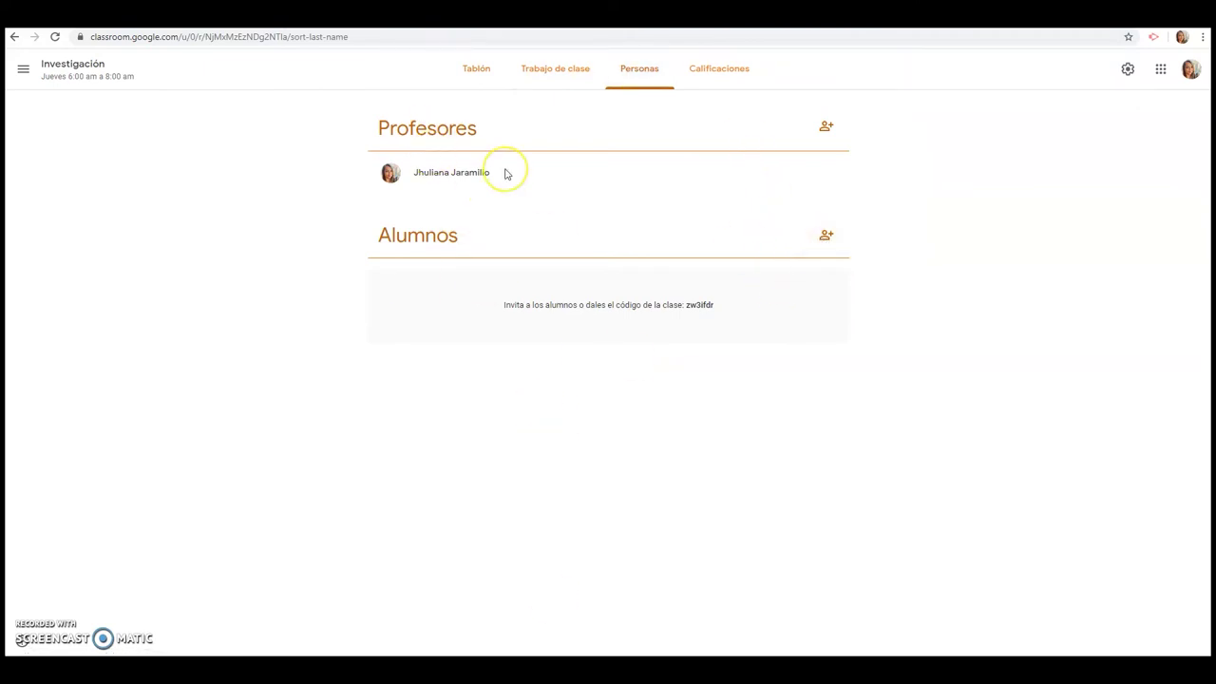
{"action": "left_click", "coordinate": [826, 237]}
{"action": "left_click", "coordinate": [505, 253]}
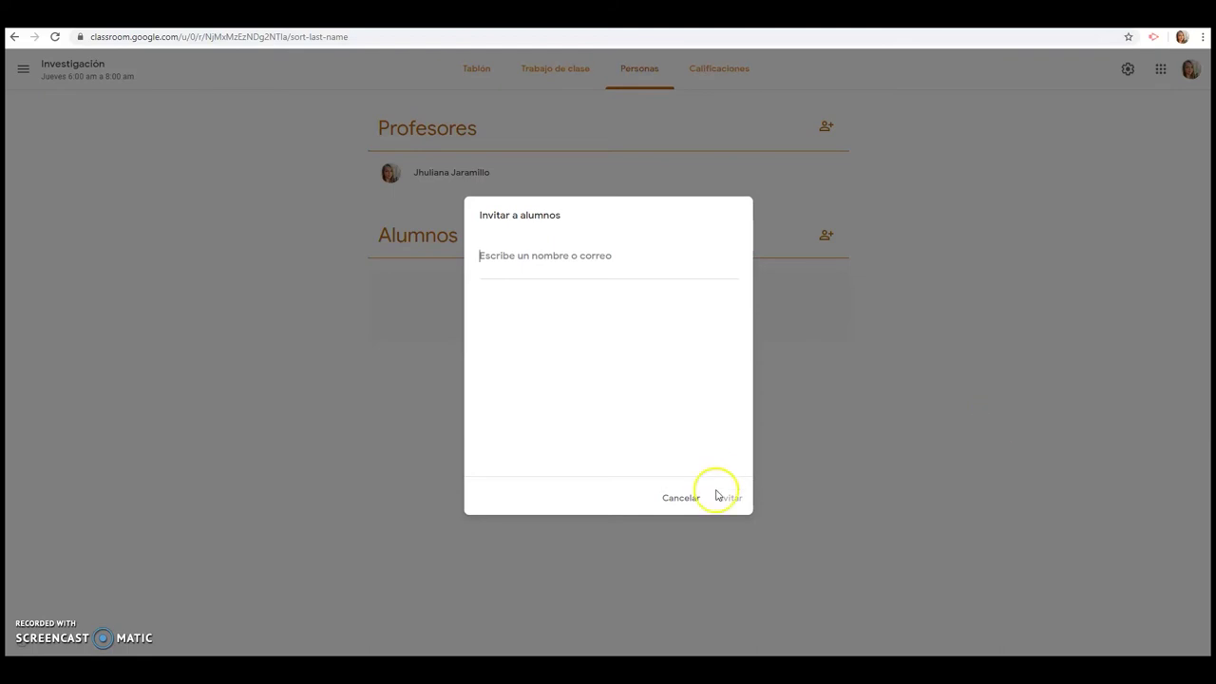
{"action": "left_click", "coordinate": [676, 500]}
Add a classwork topic named Semana 08.
{"action": "left_click", "coordinate": [553, 70]}
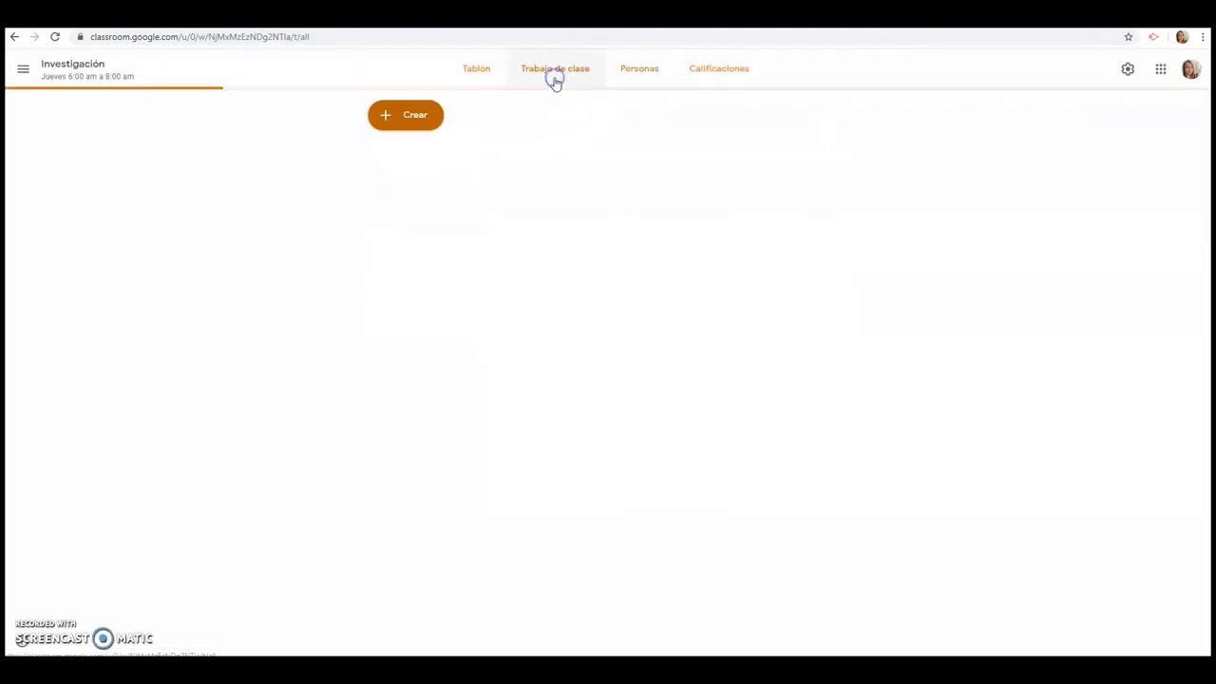
{"action": "left_click", "coordinate": [410, 121]}
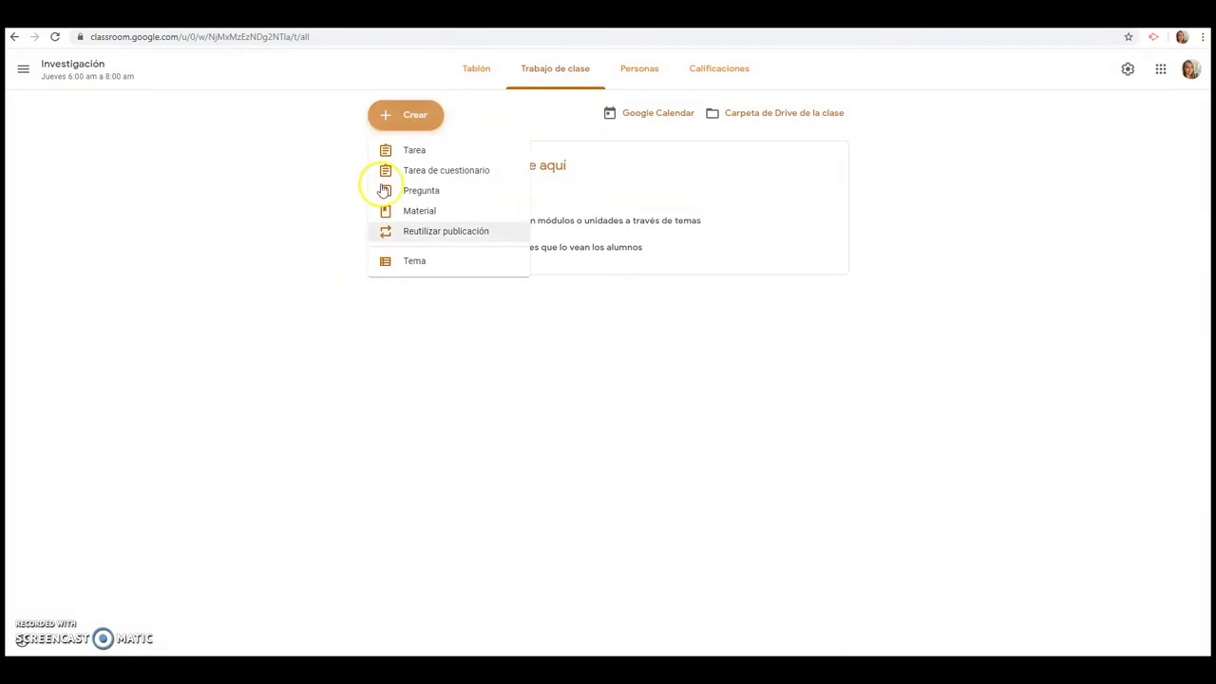
{"action": "left_click", "coordinate": [409, 262]}
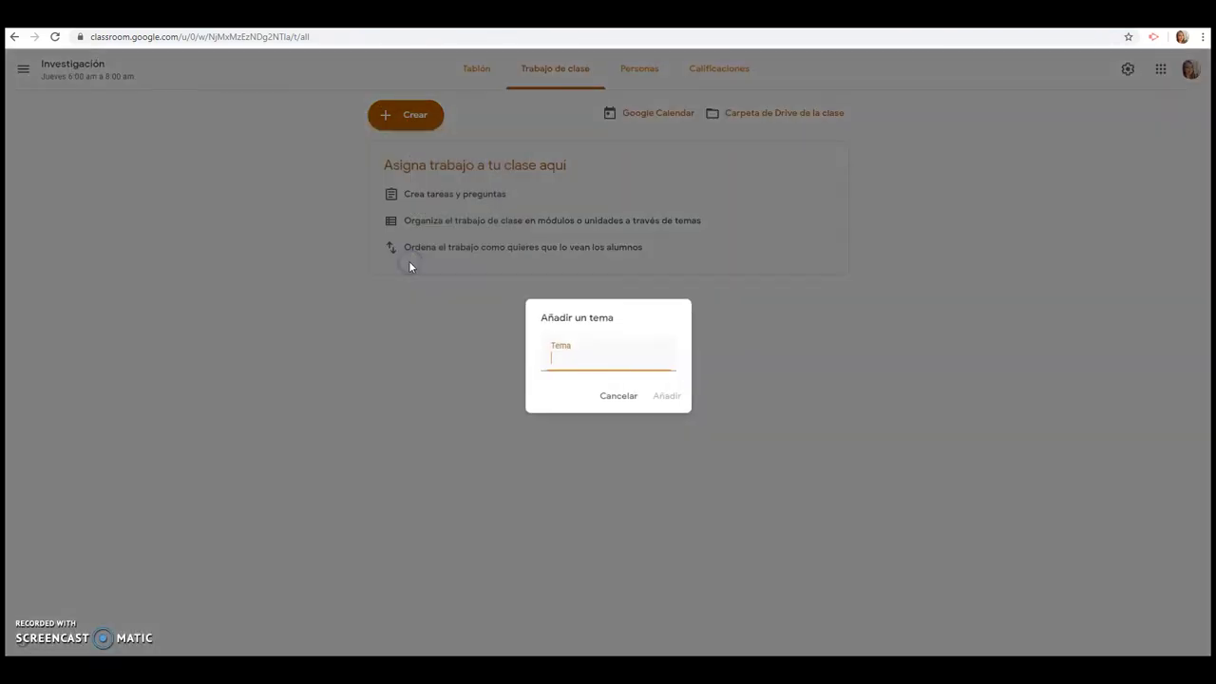
{"action": "type", "text": "Semana 08"}
{"action": "left_click", "coordinate": [662, 396]}
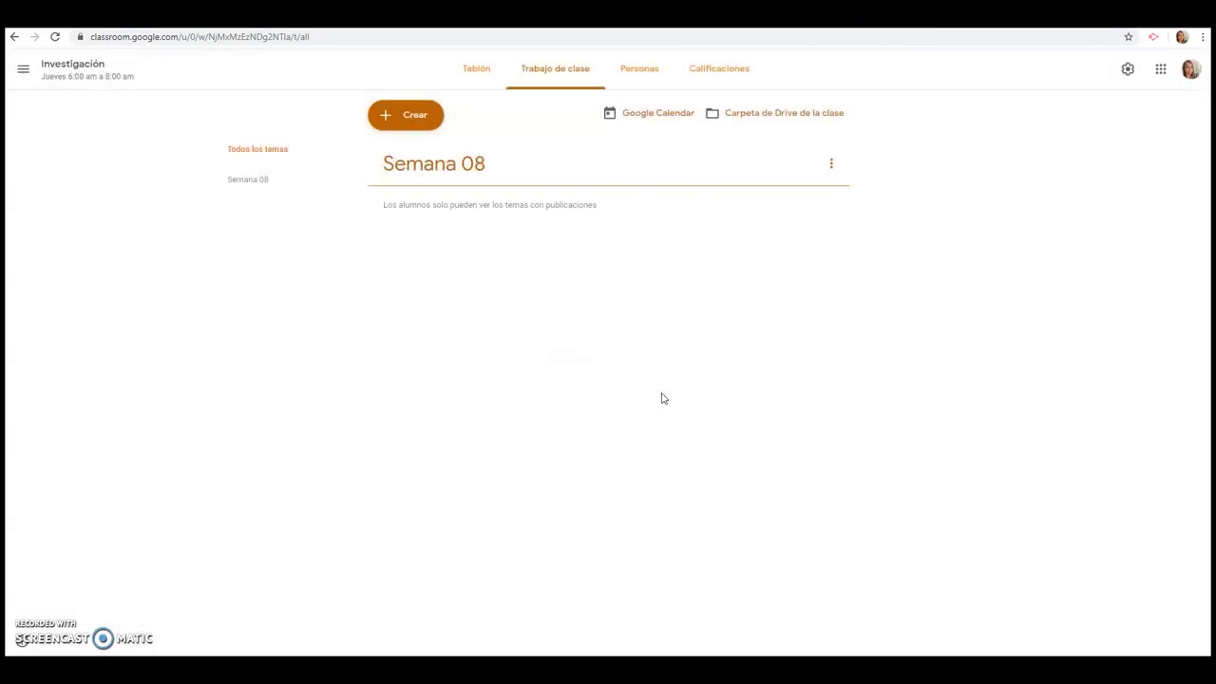
Start a new assignment with the title "conceptos previos", dismissing the tip about adding materials.
{"action": "left_click", "coordinate": [415, 115]}
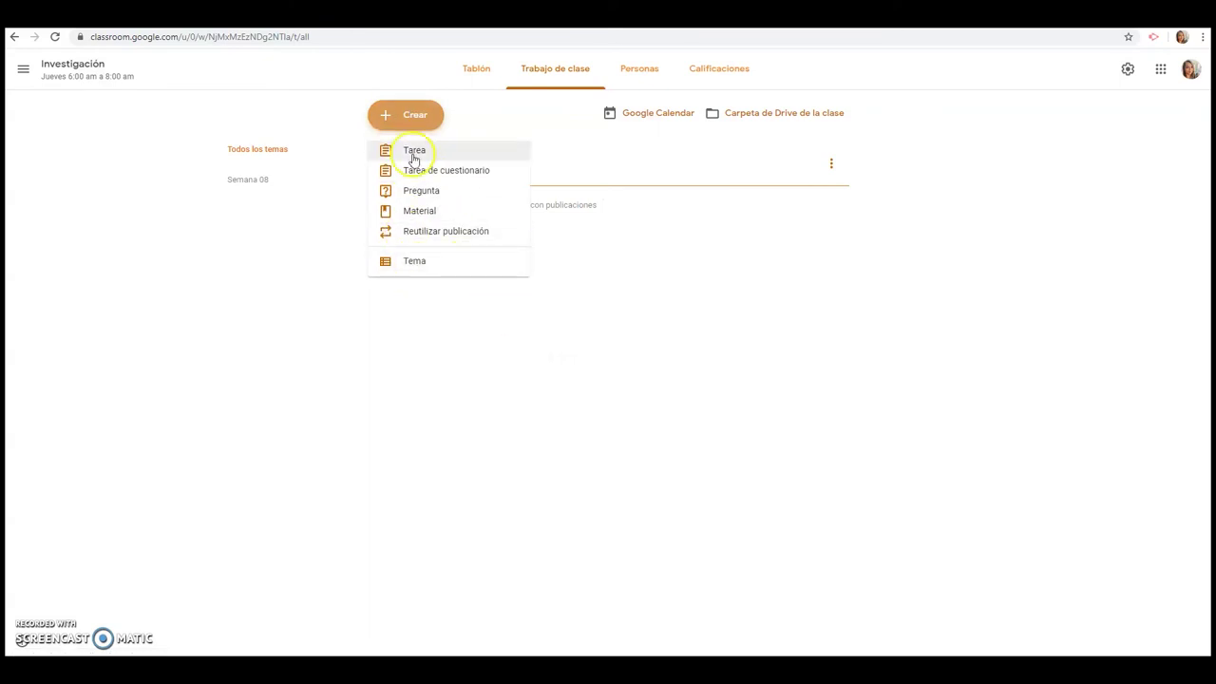
{"action": "left_click", "coordinate": [413, 152]}
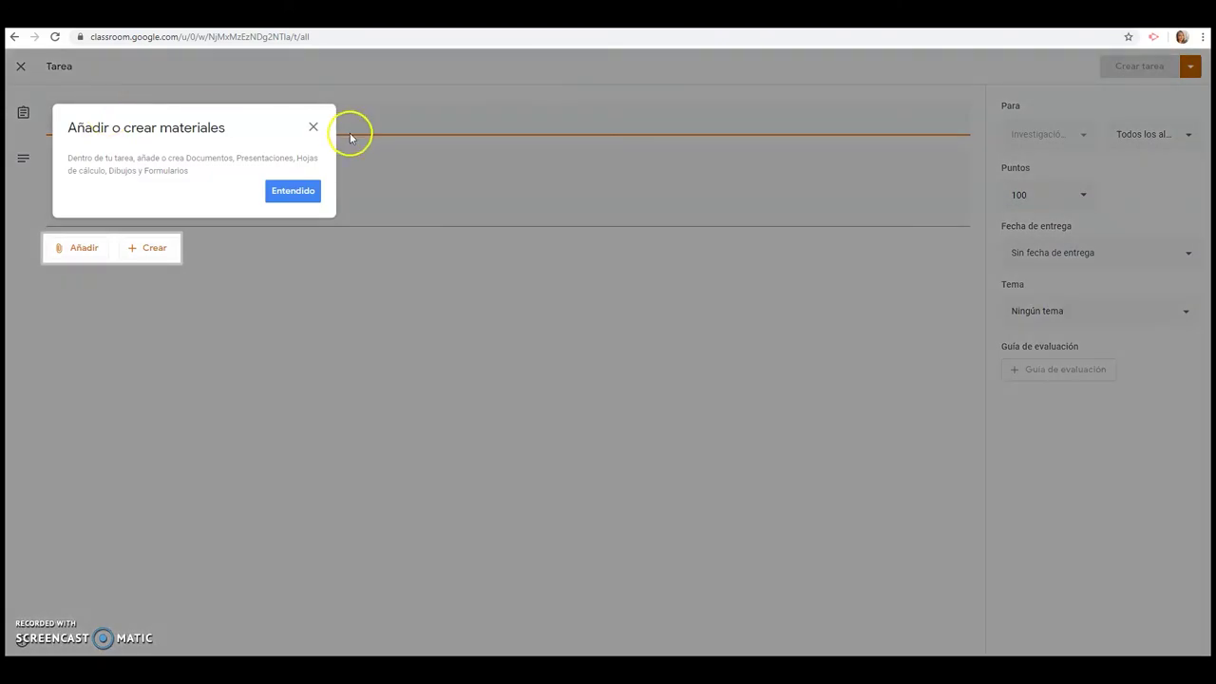
{"action": "left_click", "coordinate": [293, 190]}
{"action": "left_click", "coordinate": [161, 124]}
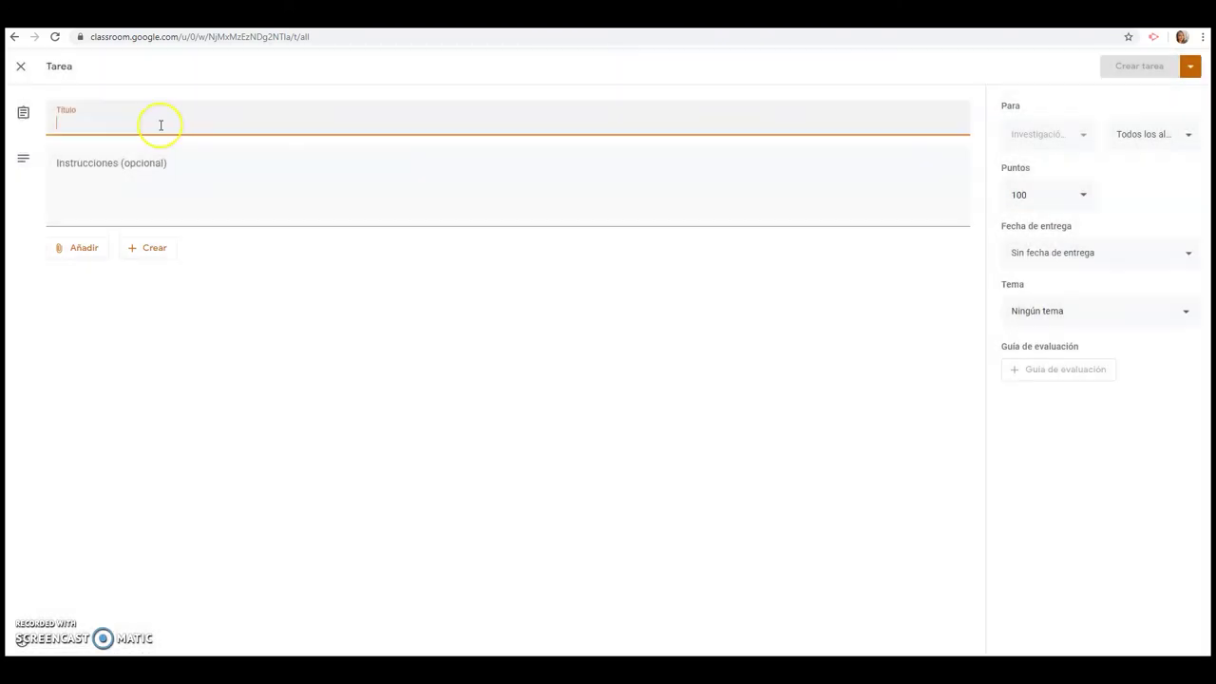
{"action": "type", "text": "conceptos "}
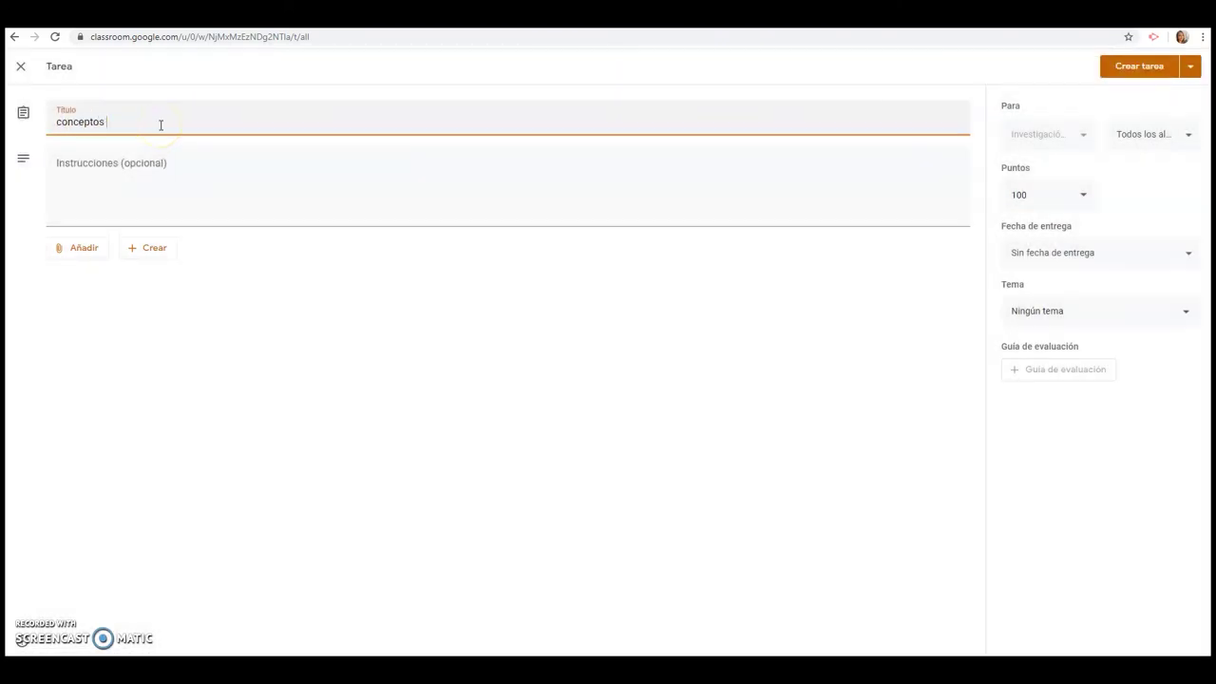
{"action": "type", "text": "previo"}
{"action": "key", "text": "BackSpace"}
{"action": "key", "text": "BackSpace"}
{"action": "key", "text": "BackSpace"}
{"action": "key", "text": "BackSpace"}
{"action": "type", "text": "evios"}
Dismiss the tip about arranging classwork and examine the assignment's instructions field and attachment sources.
{"action": "left_click", "coordinate": [109, 163]}
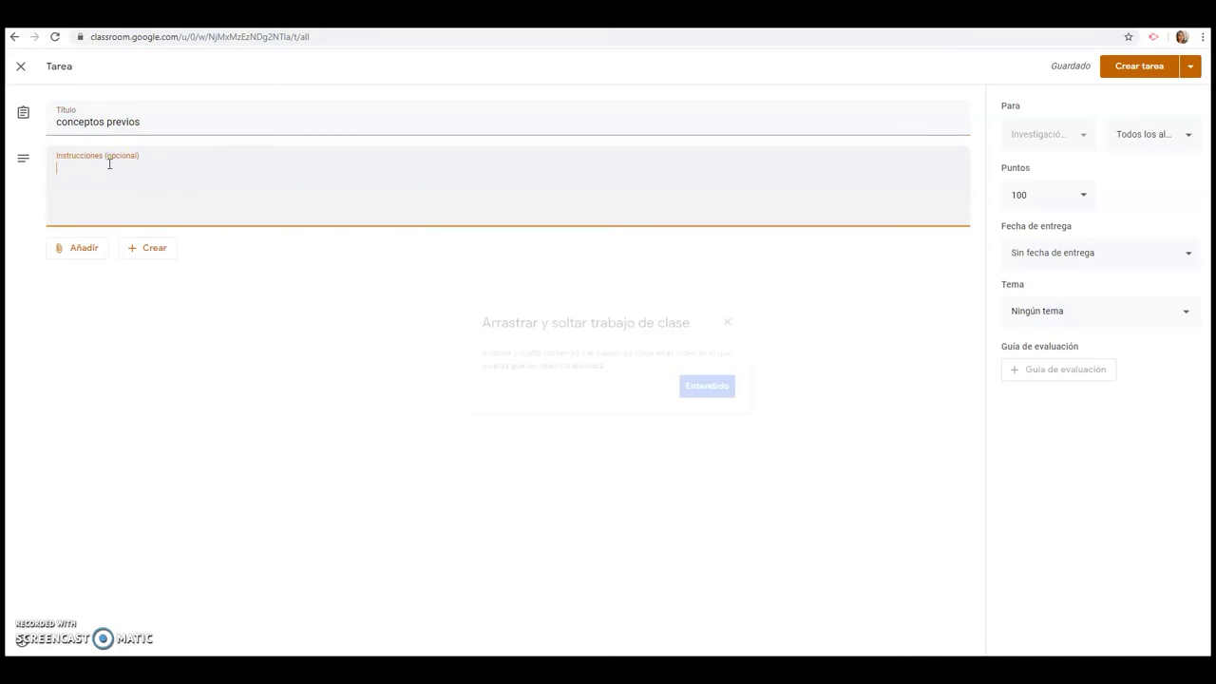
{"action": "left_click", "coordinate": [727, 323]}
{"action": "left_click", "coordinate": [82, 171]}
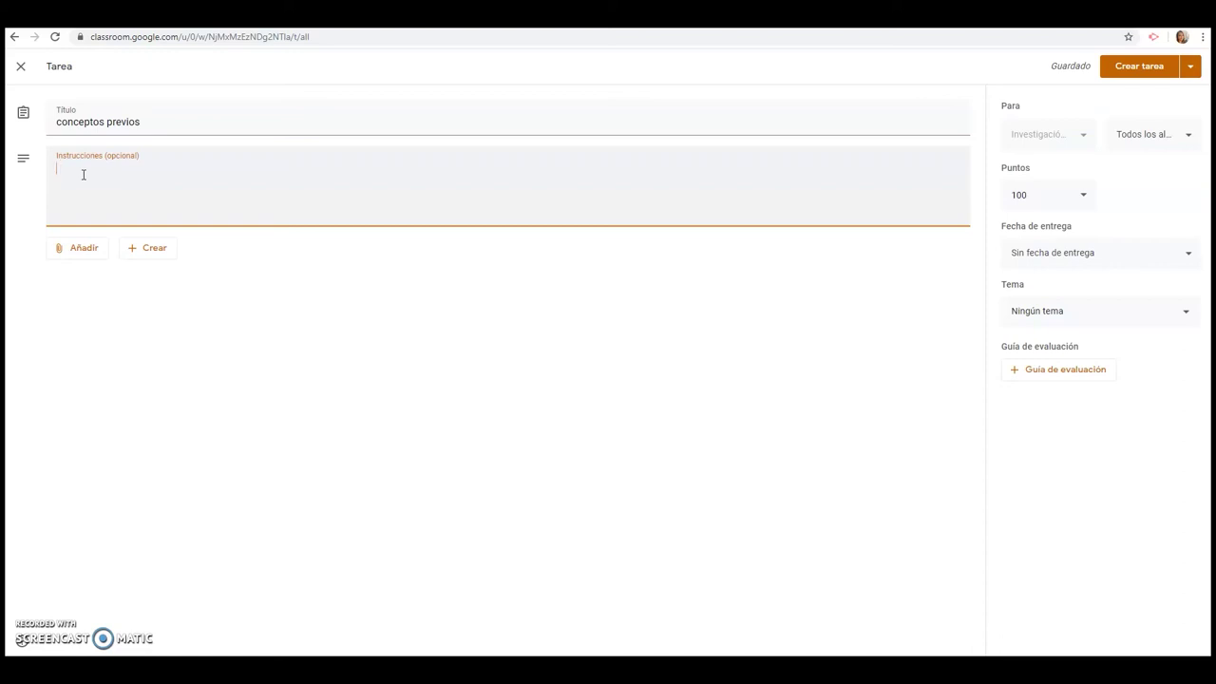
{"action": "left_click", "coordinate": [81, 249]}
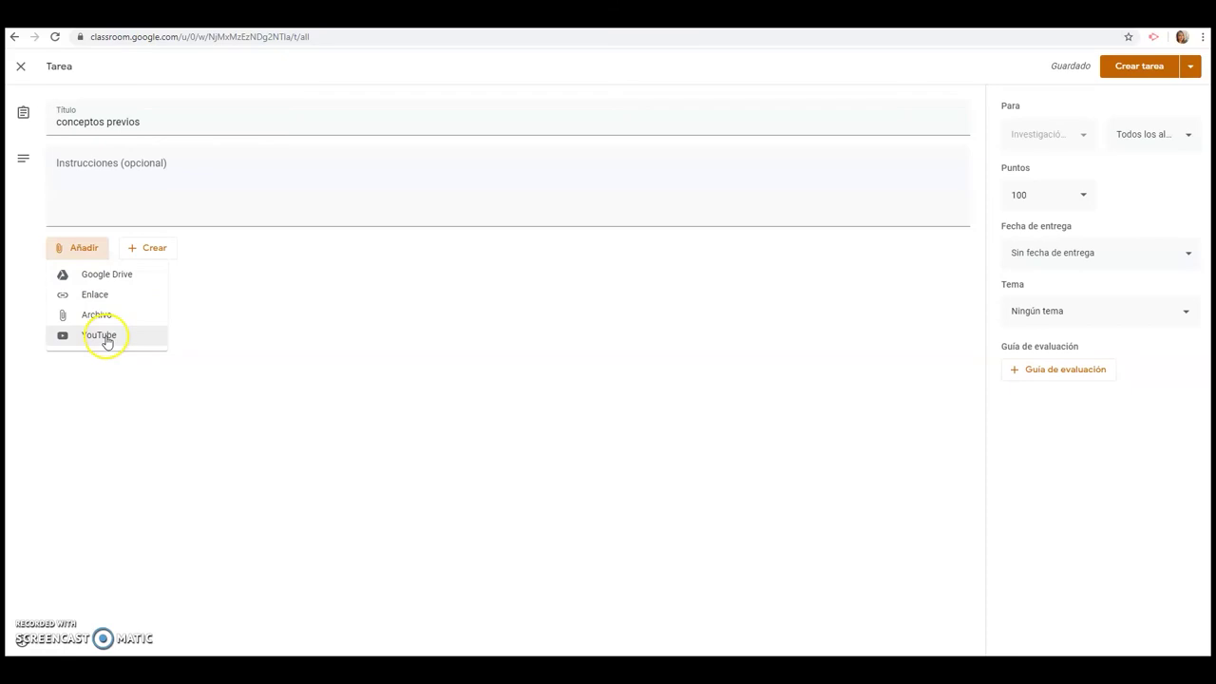
{"action": "left_click", "coordinate": [147, 257]}
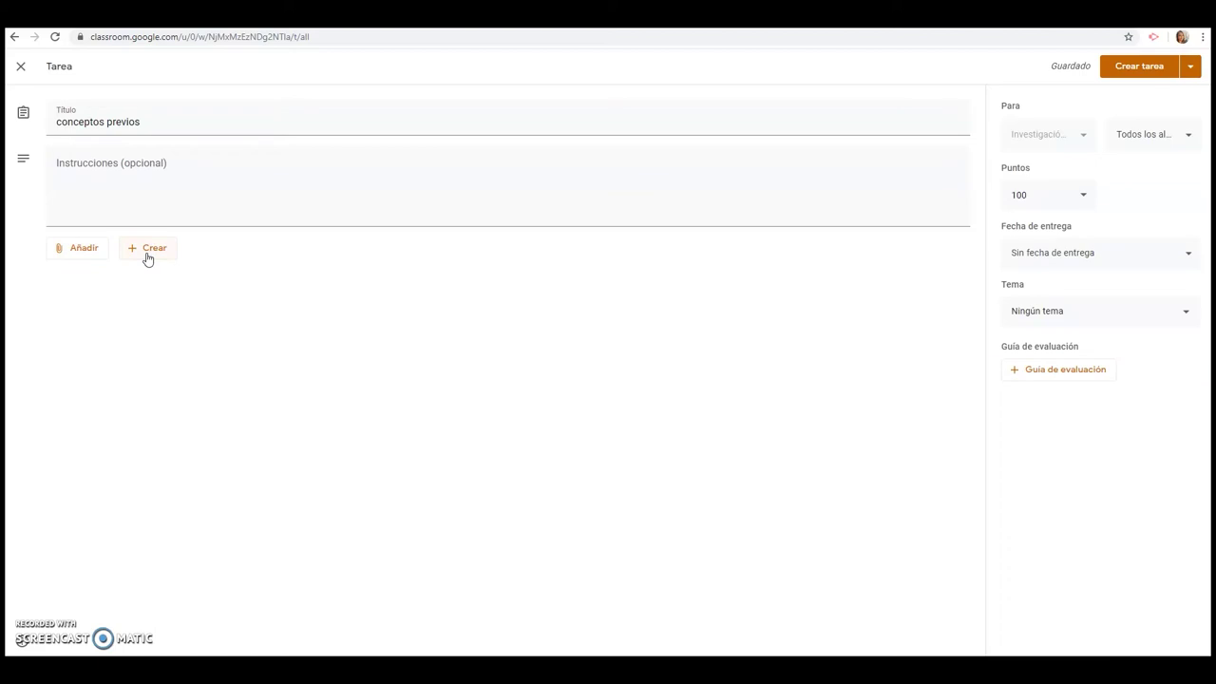
Attach a new Google Slides presentation to the assignment and have a copy made for each student.
{"action": "left_click", "coordinate": [147, 257]}
{"action": "left_click", "coordinate": [195, 301]}
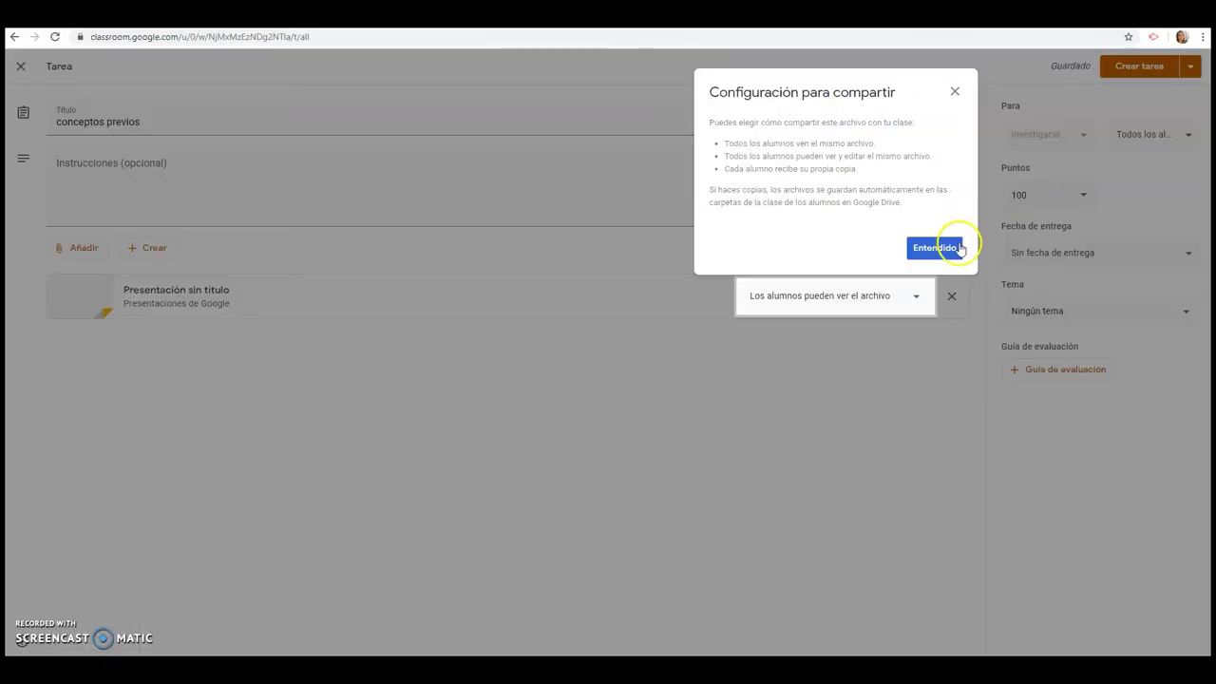
{"action": "left_click", "coordinate": [934, 248]}
{"action": "left_click", "coordinate": [916, 297]}
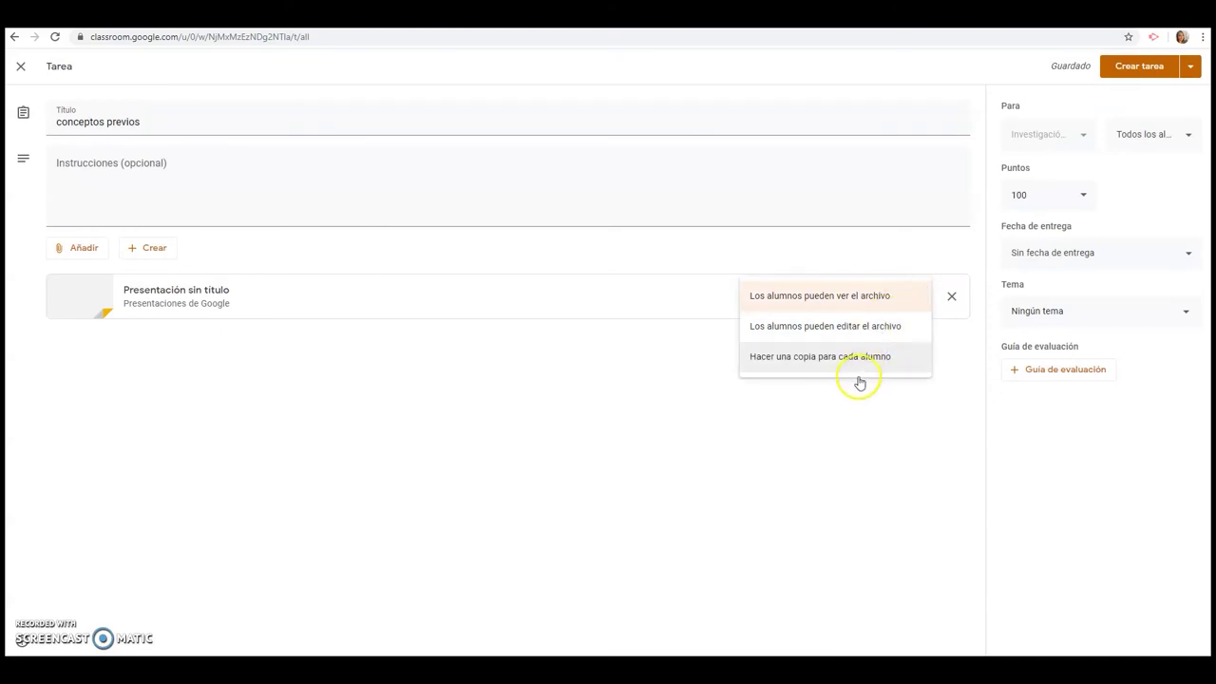
{"action": "left_click", "coordinate": [821, 370]}
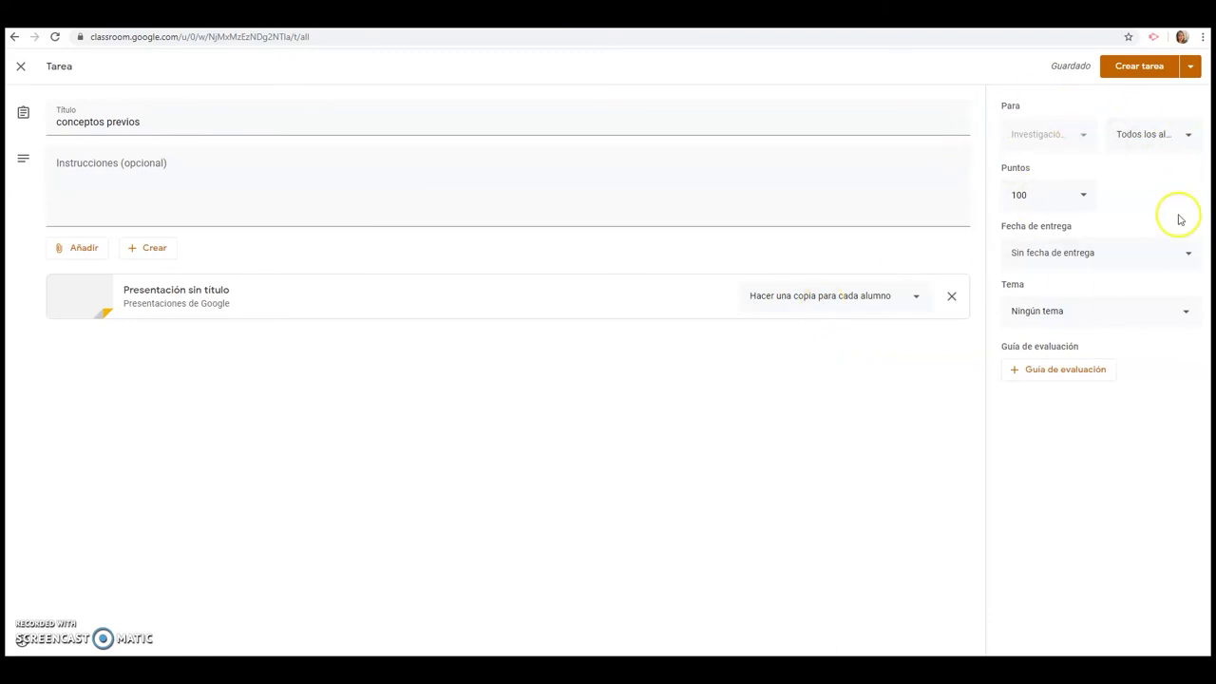
Set the assignment's points to 5.
{"action": "left_click", "coordinate": [1032, 194]}
{"action": "key", "text": "BackSpace"}
{"action": "key", "text": "BackSpace"}
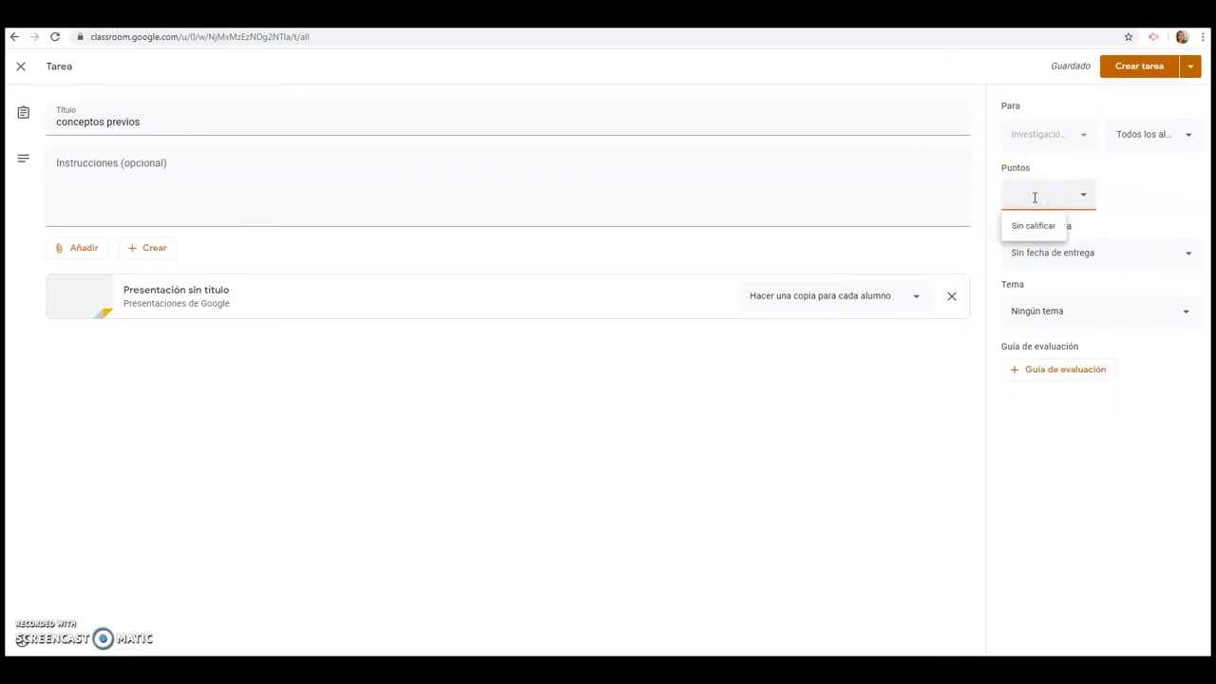
Set the assignment's due date to 31 March 2020 at 23:59.
{"action": "left_click", "coordinate": [1064, 250]}
{"action": "left_click", "coordinate": [1064, 310]}
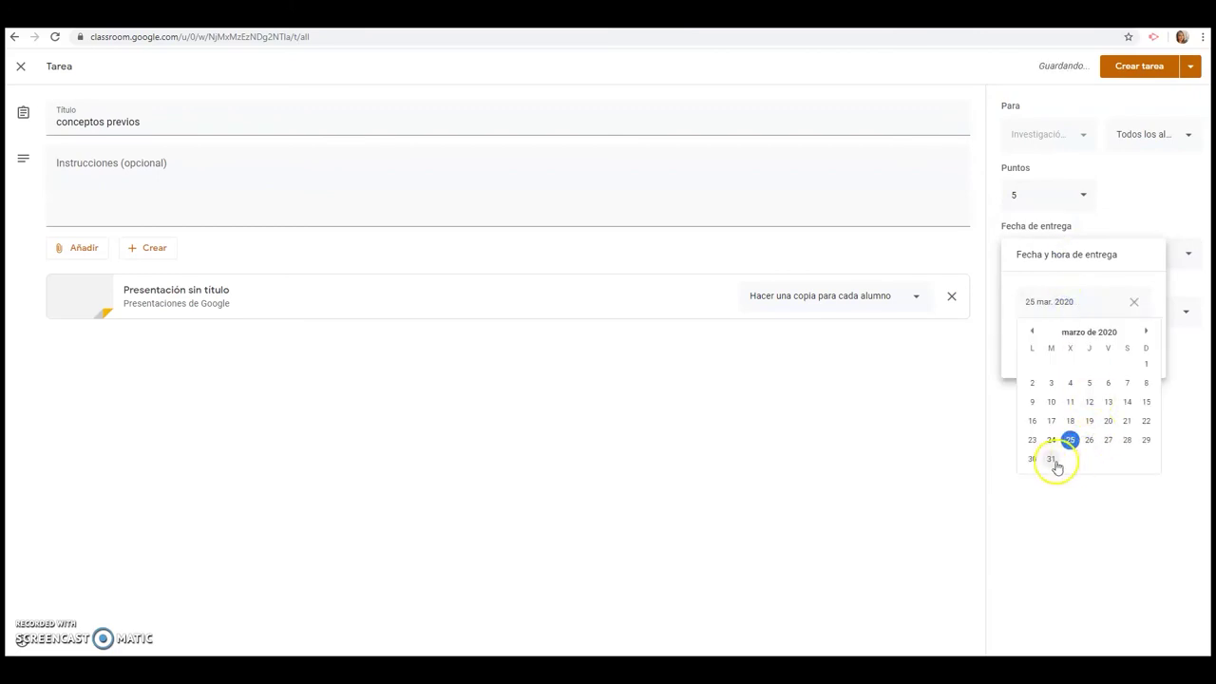
{"action": "left_click", "coordinate": [1057, 463]}
{"action": "left_click", "coordinate": [1045, 345]}
{"action": "left_click", "coordinate": [1061, 391]}
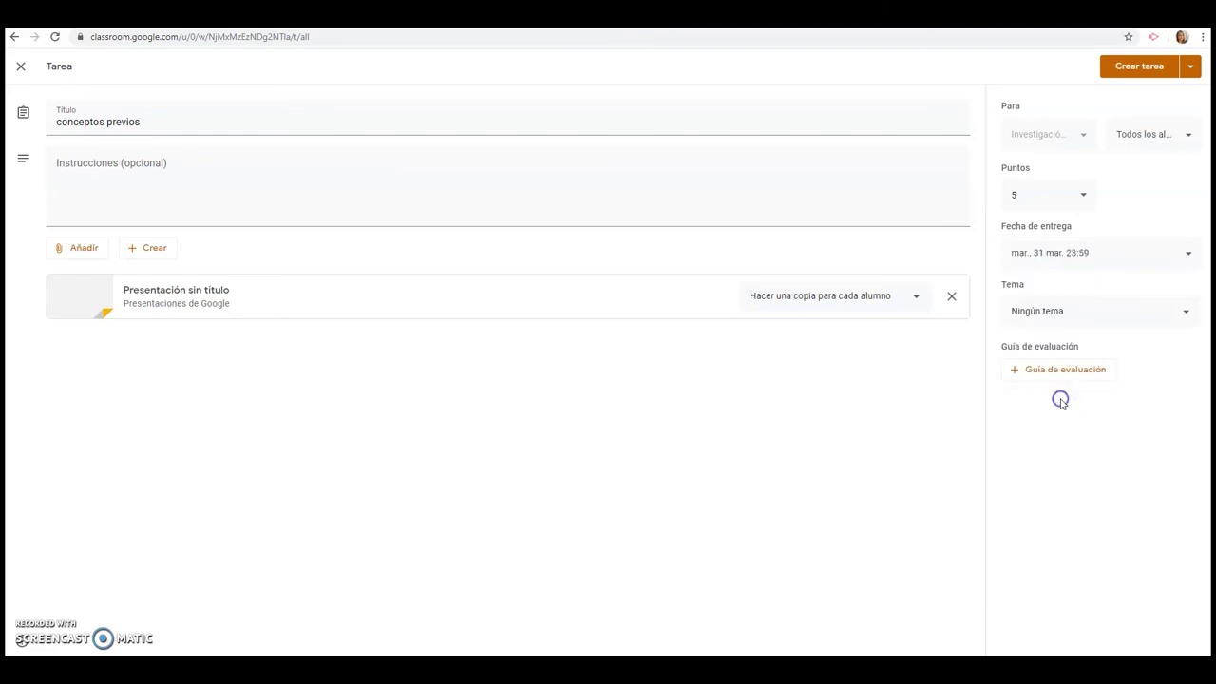
Assign the conceptos previos assignment to the Semana 08 topic and publish it.
{"action": "left_click", "coordinate": [1053, 311]}
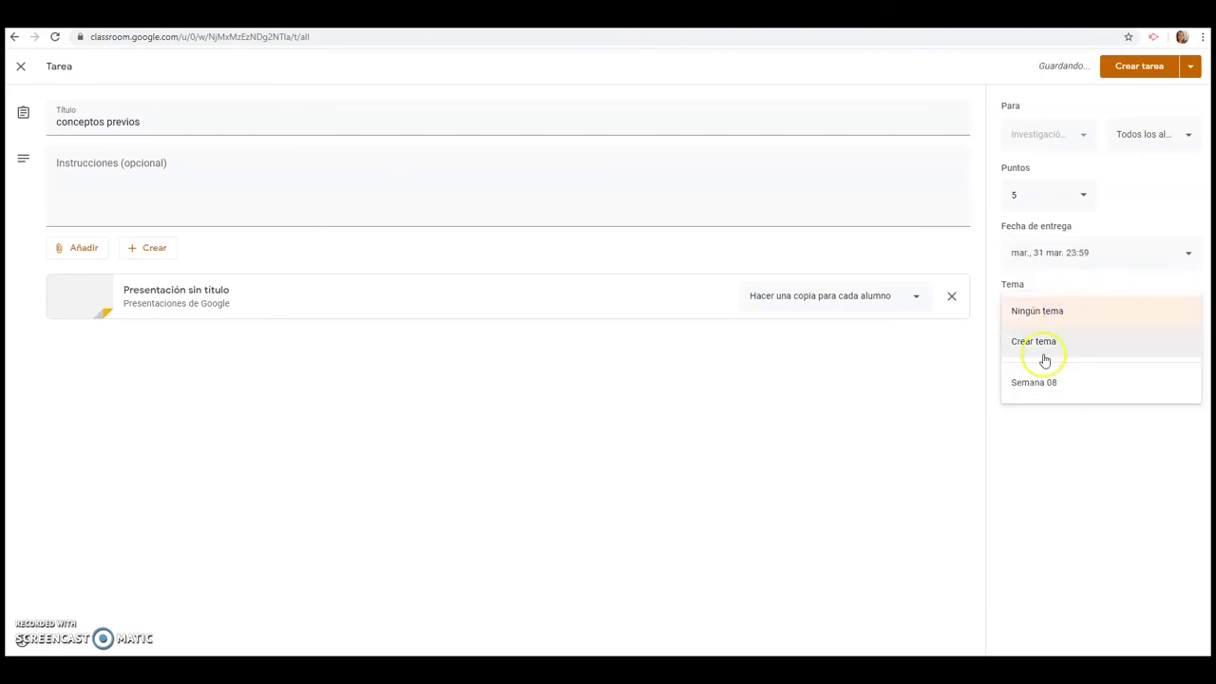
{"action": "left_click", "coordinate": [1048, 386]}
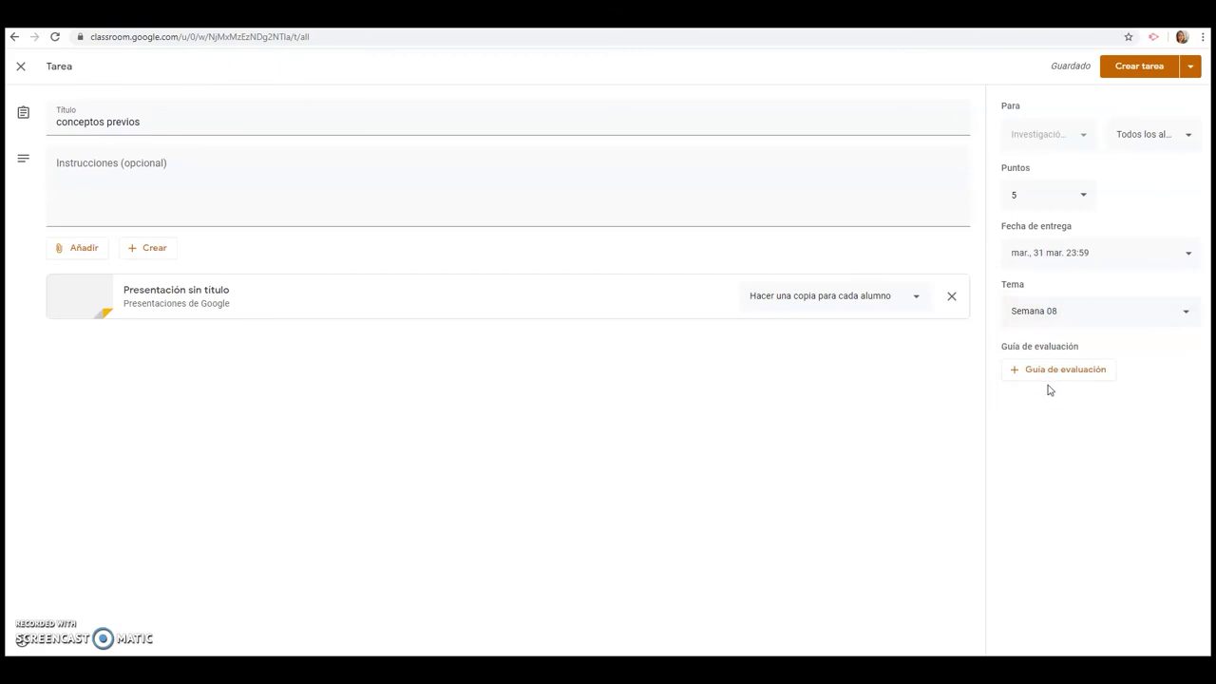
{"action": "left_click", "coordinate": [1119, 68]}
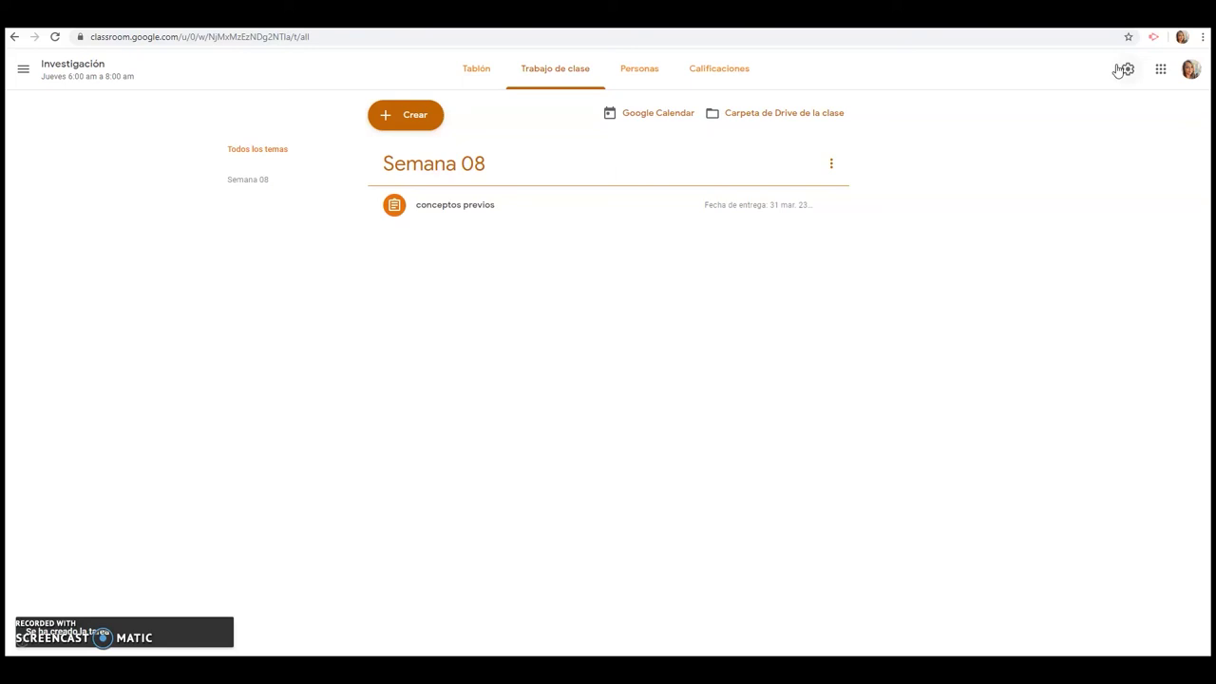
View the class's grades page, dismissing its tip, and check the conceptos previos assignment's options in the classwork list.
{"action": "left_click", "coordinate": [700, 74]}
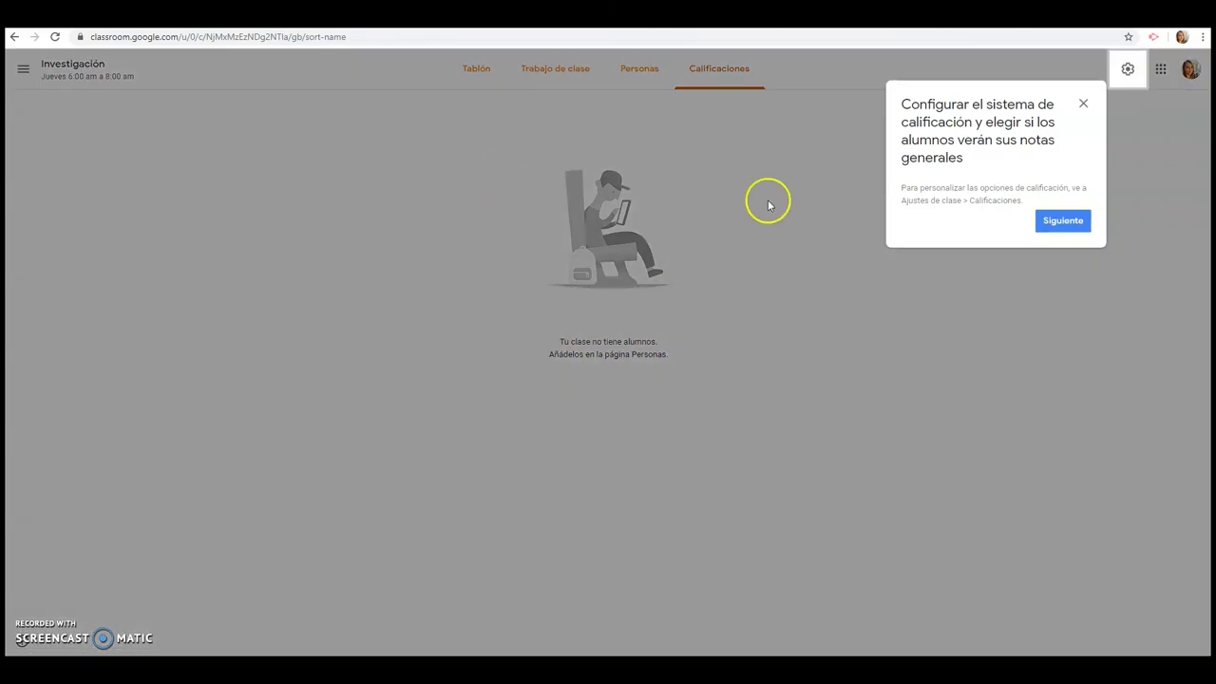
{"action": "left_click", "coordinate": [1084, 105]}
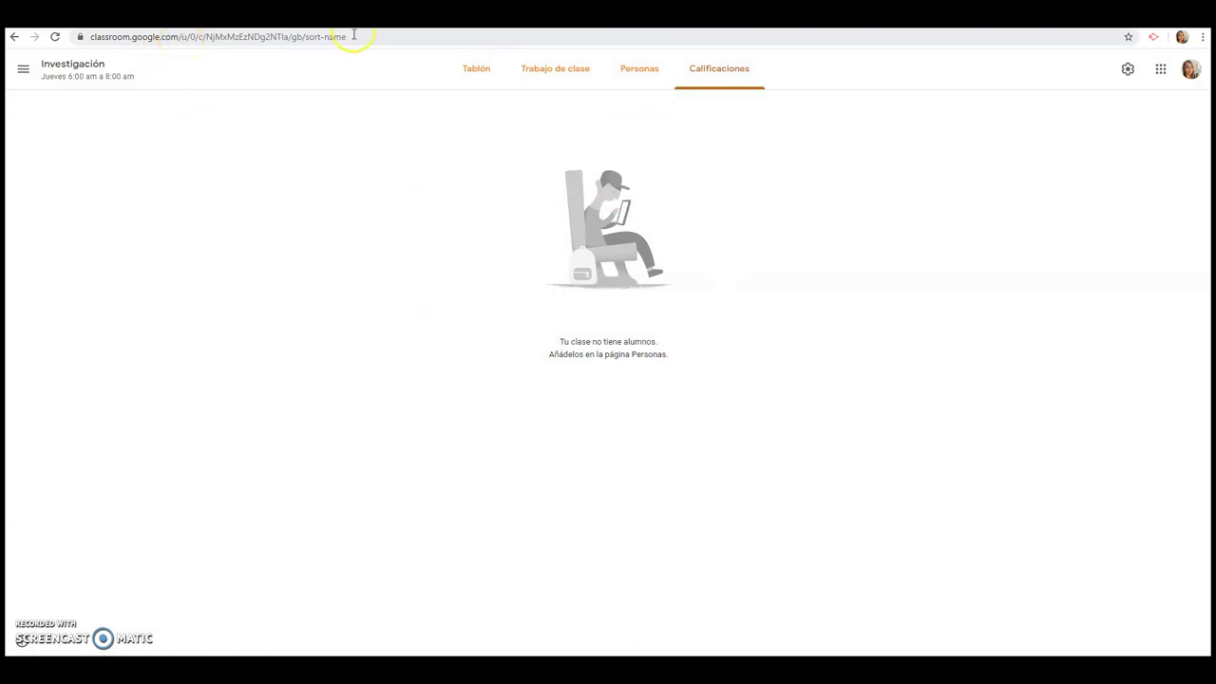
{"action": "left_click", "coordinate": [561, 70]}
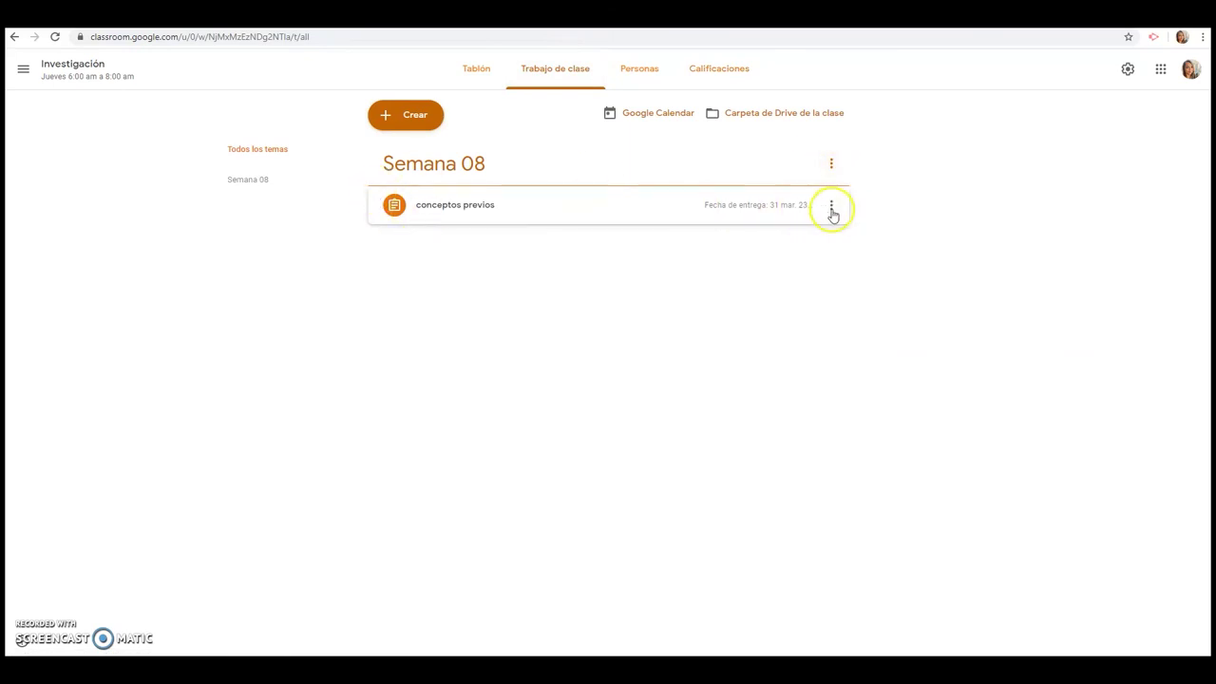
{"action": "left_click", "coordinate": [831, 211]}
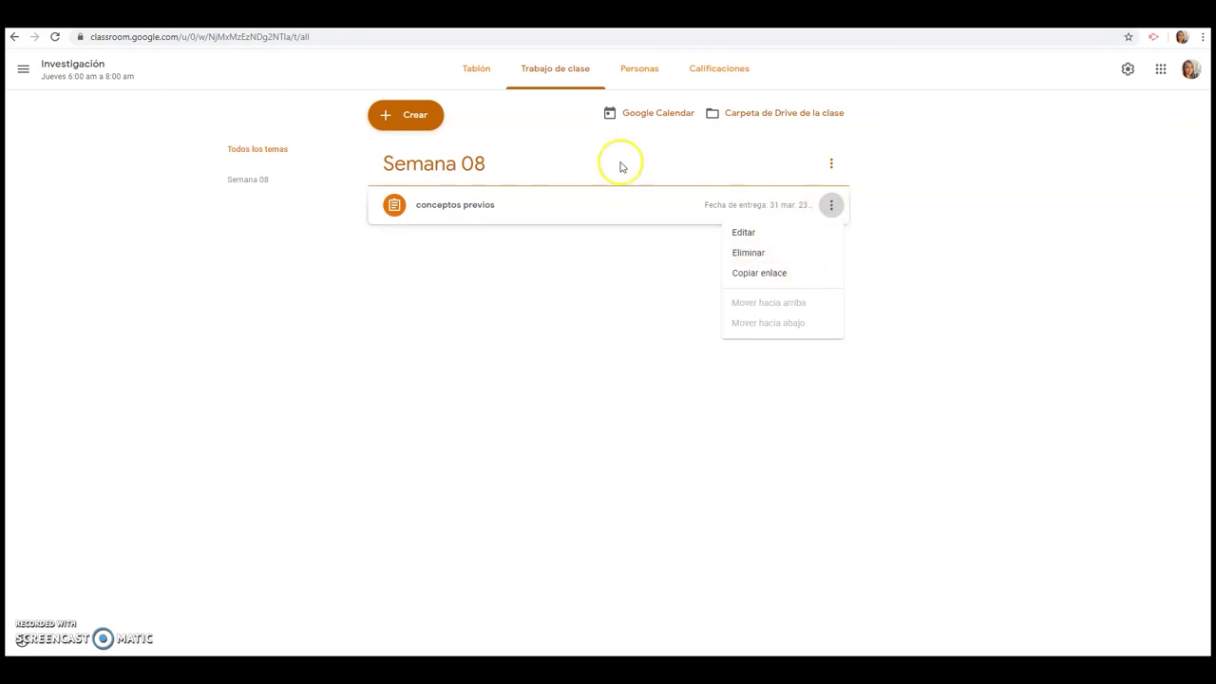
{"action": "left_click", "coordinate": [427, 122]}
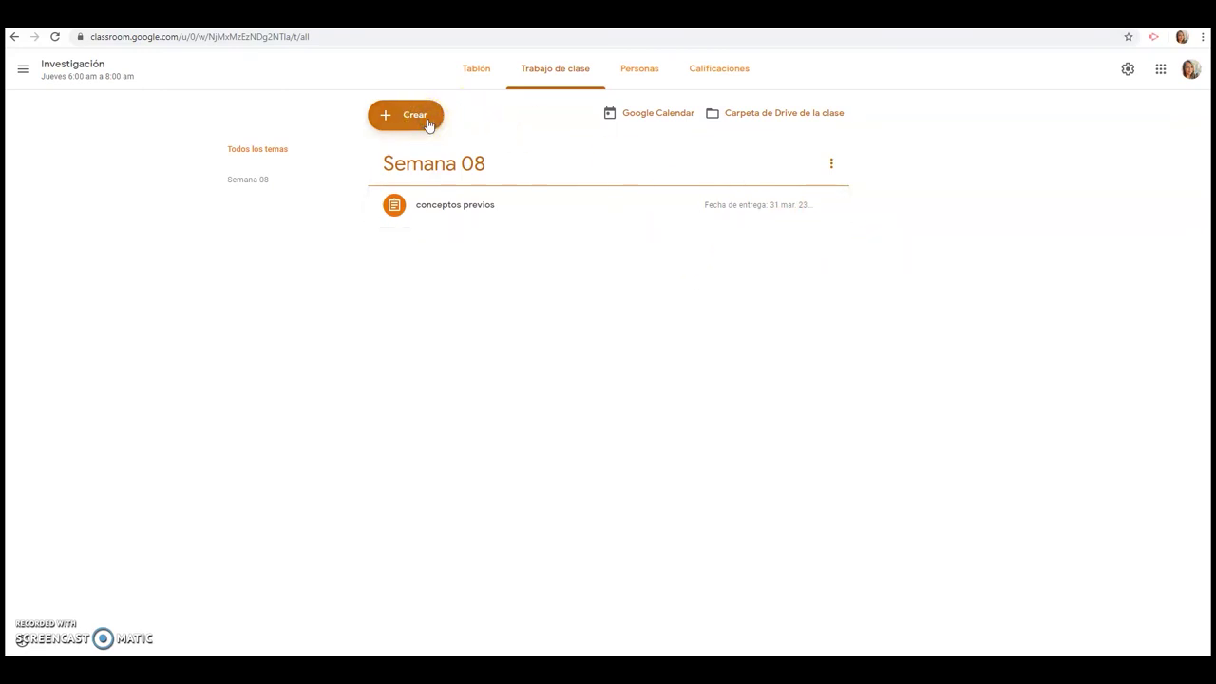
Start a new short-answer question reading "¿cómo es la investigación cuantitativa?".
{"action": "left_click", "coordinate": [428, 124]}
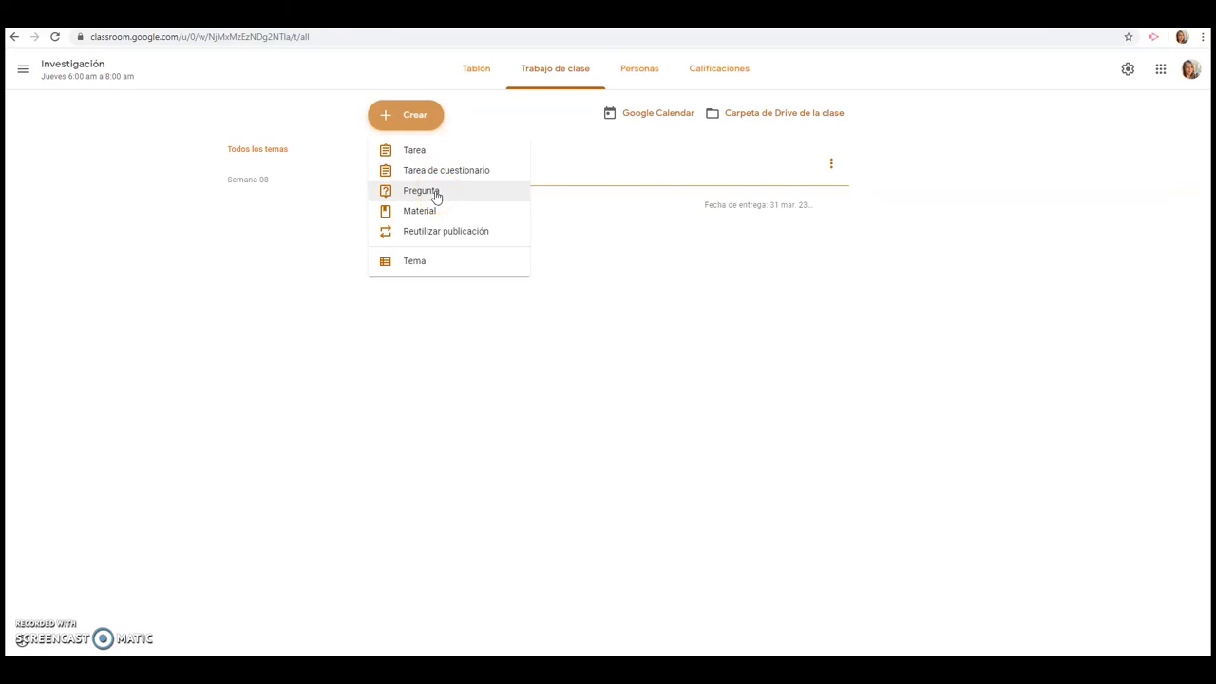
{"action": "left_click", "coordinate": [436, 196]}
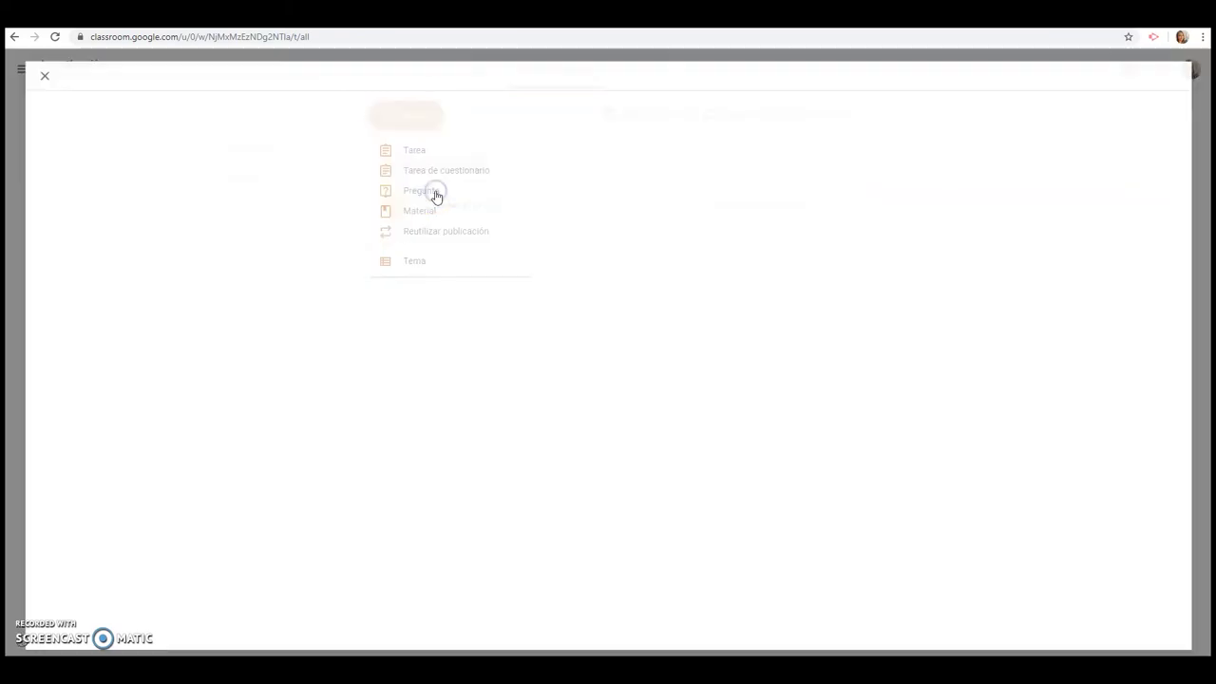
{"action": "left_click", "coordinate": [133, 117]}
{"action": "type", "text": "¿co"}
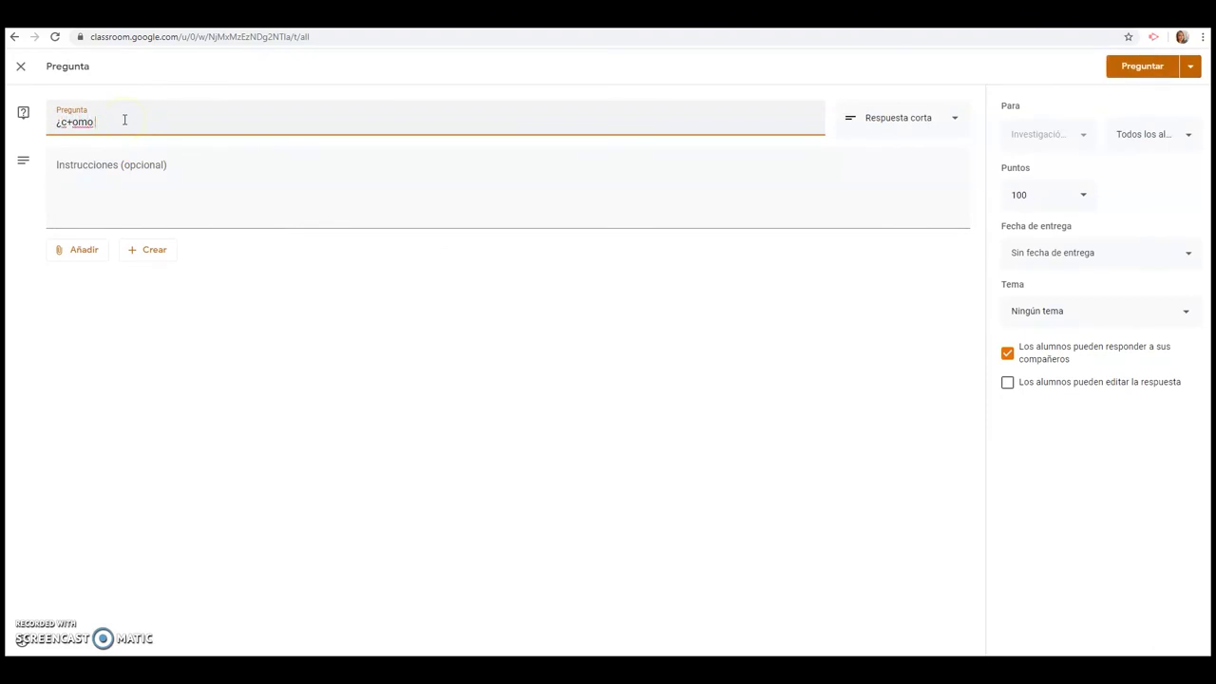
{"action": "type", "text": "ómo"}
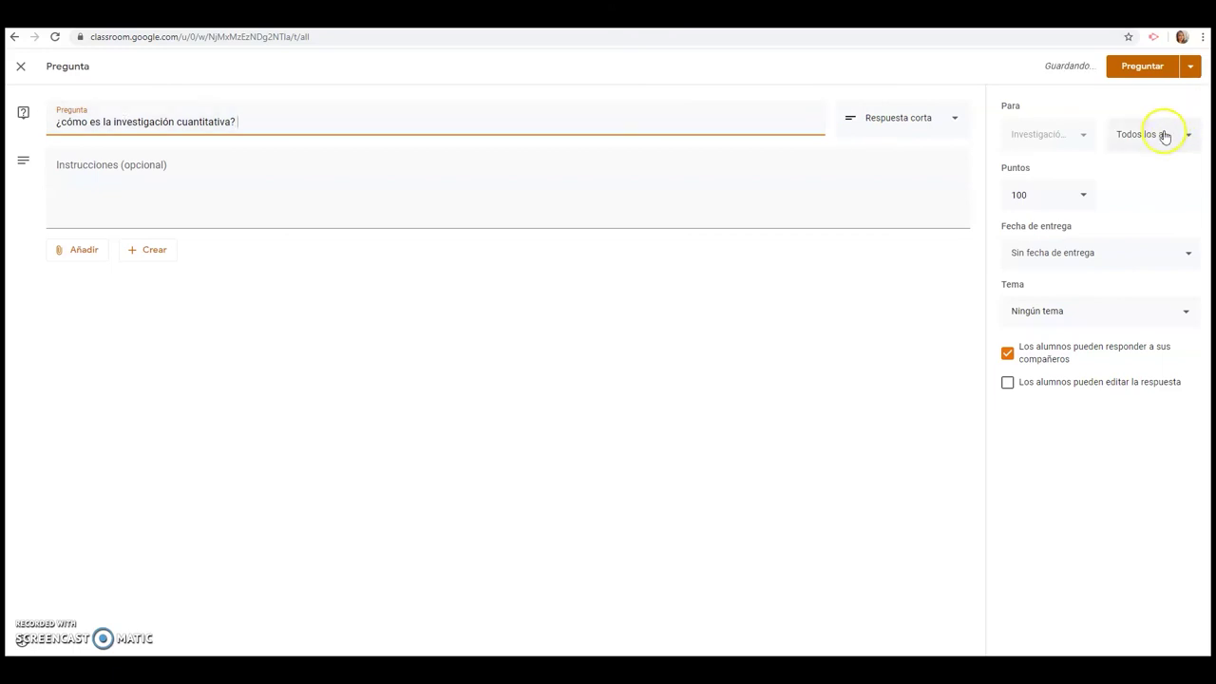
Set the question's points to 5 and its due date to 25 March 2020 at 23:59.
{"action": "double_click", "coordinate": [1018, 195]}
{"action": "type", "text": "5"}
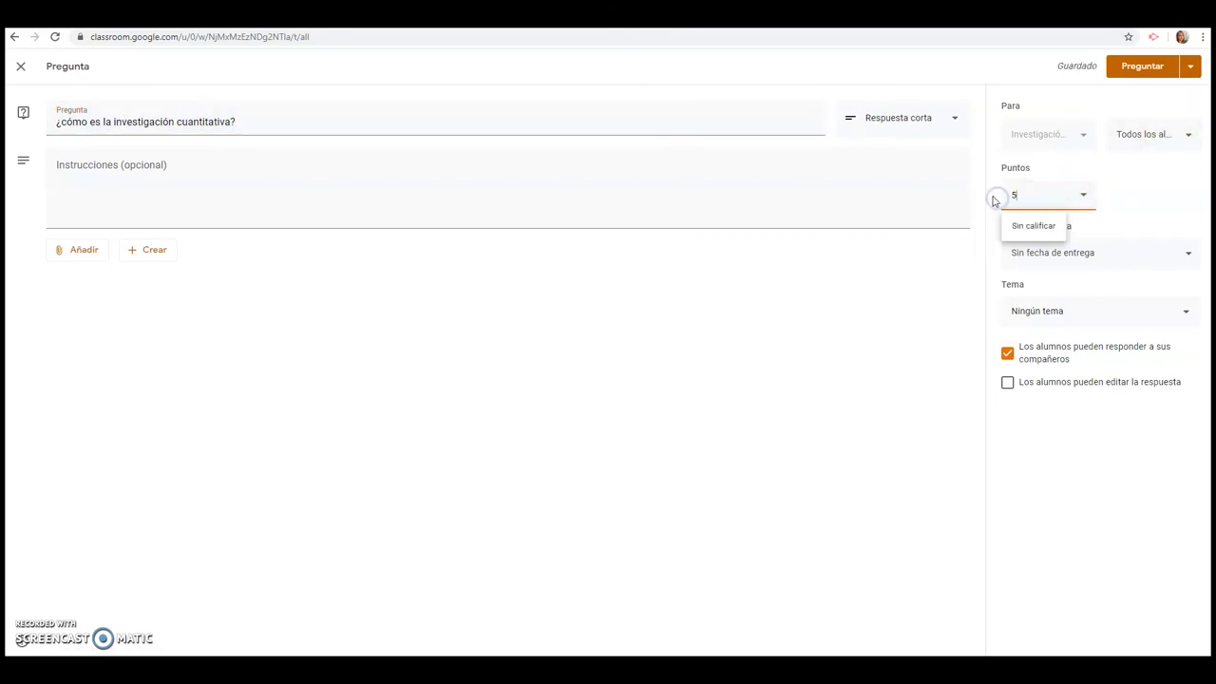
{"action": "left_click", "coordinate": [1126, 252]}
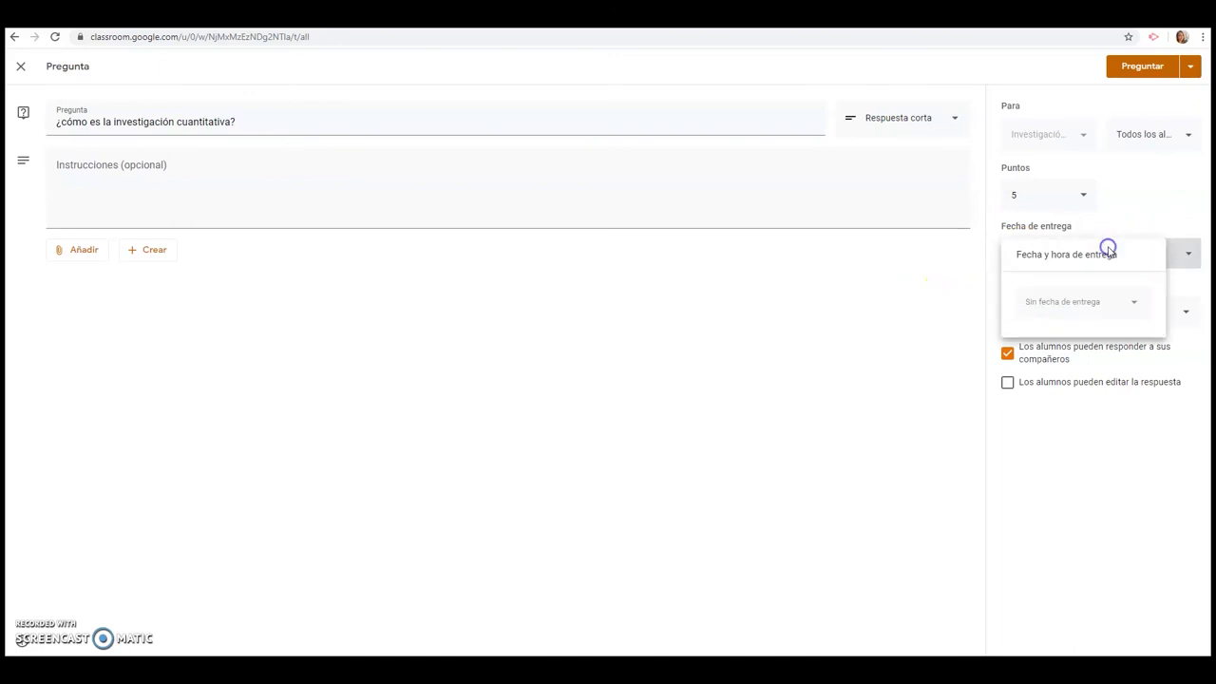
{"action": "left_click", "coordinate": [1064, 303]}
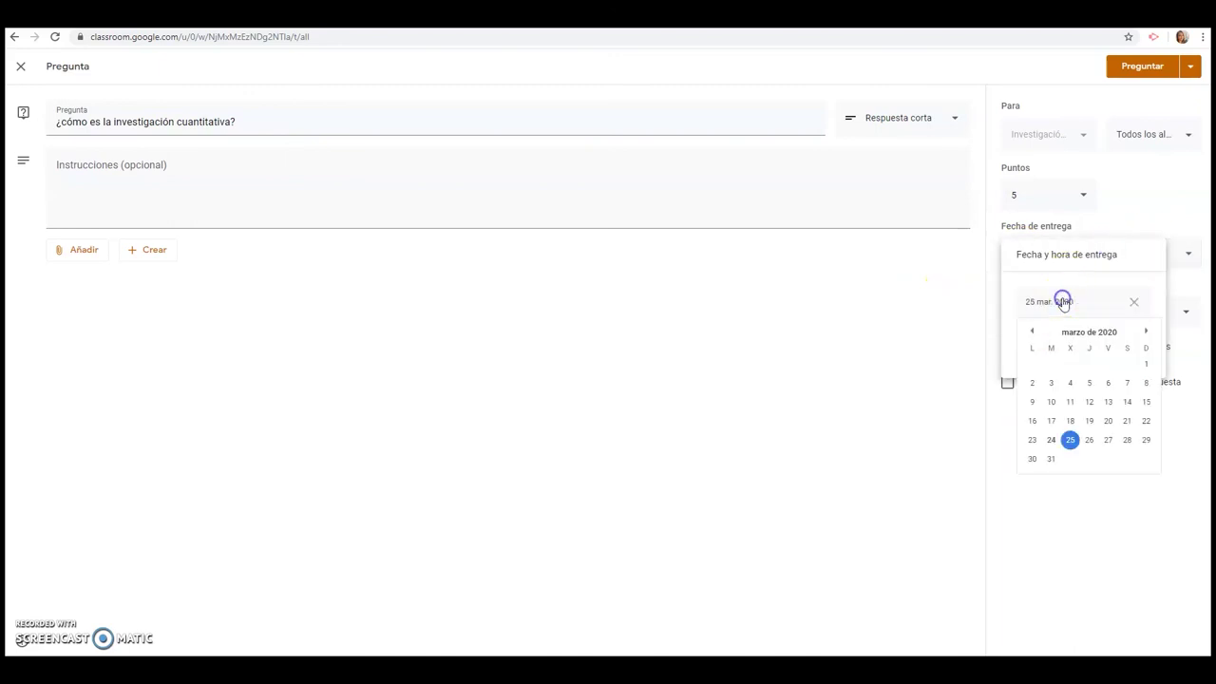
{"action": "left_click", "coordinate": [1067, 437]}
{"action": "left_click", "coordinate": [1045, 352]}
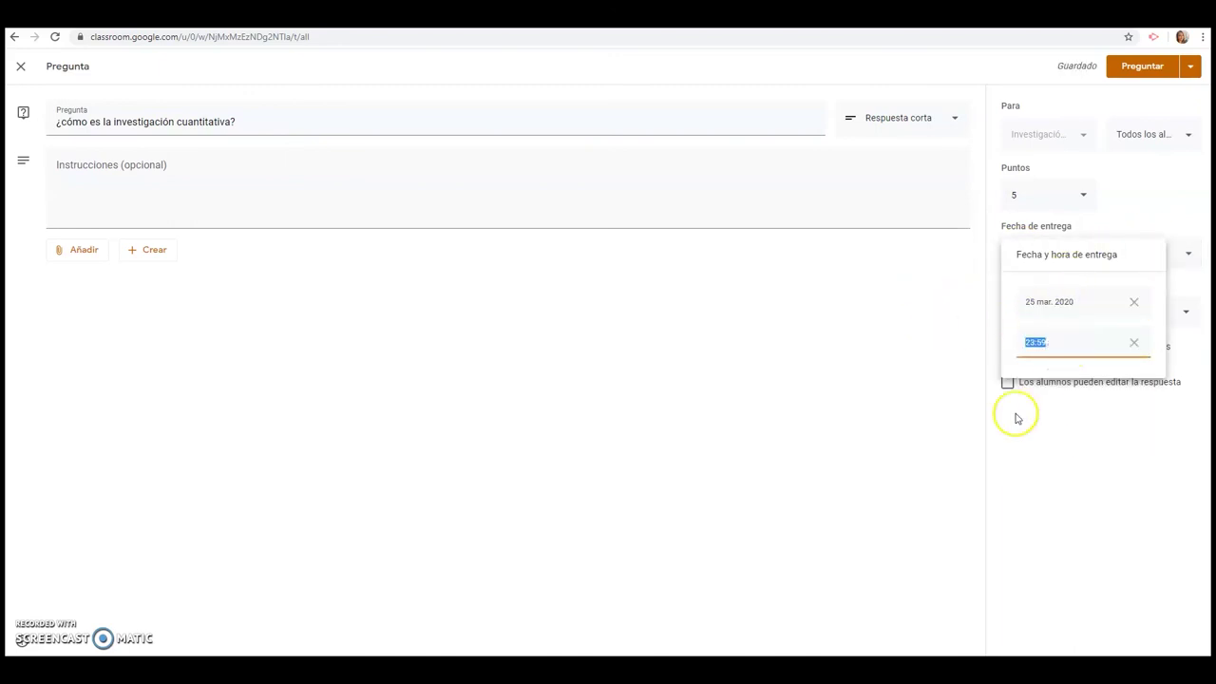
{"action": "left_click", "coordinate": [796, 356]}
Assign the question to the Semana 08 topic and publish it to the class.
{"action": "left_click", "coordinate": [1035, 313]}
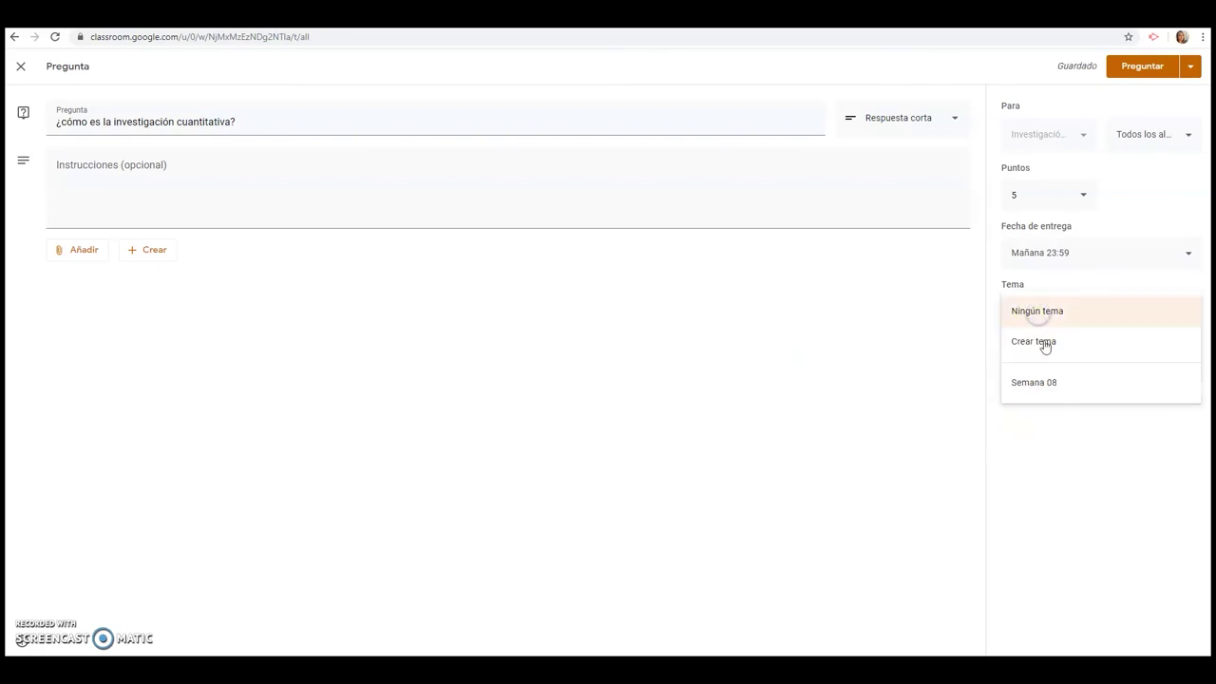
{"action": "left_click", "coordinate": [1066, 392]}
{"action": "left_click", "coordinate": [1066, 383]}
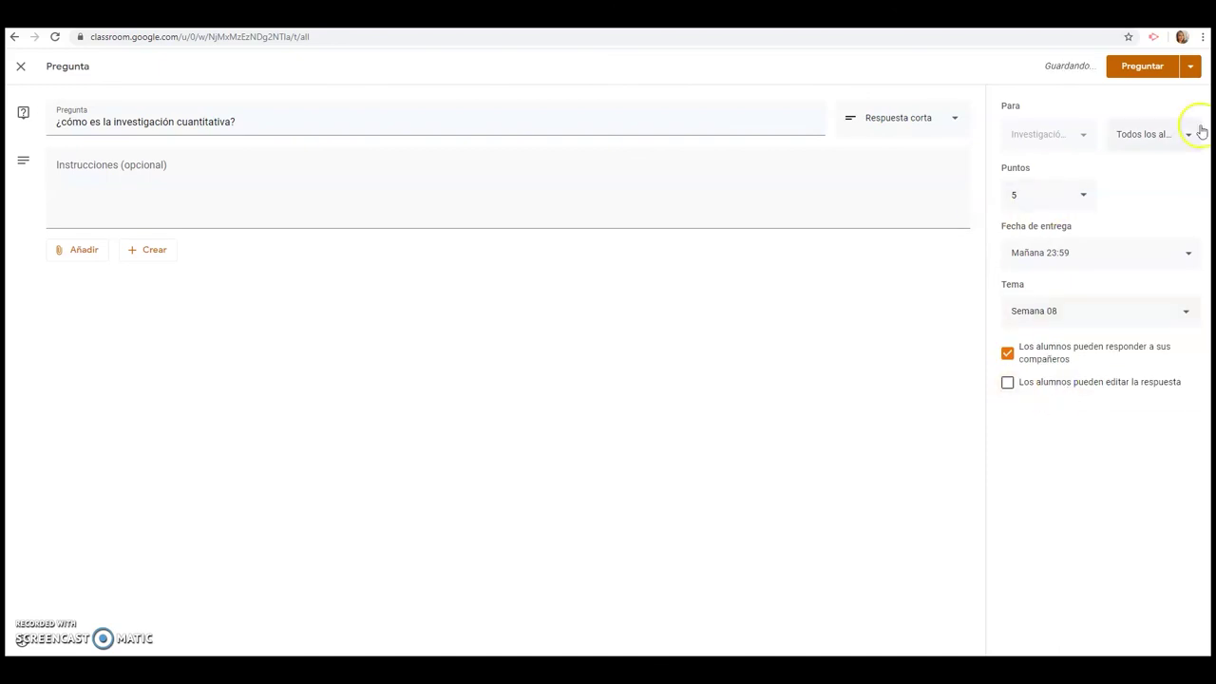
{"action": "left_click", "coordinate": [1144, 71]}
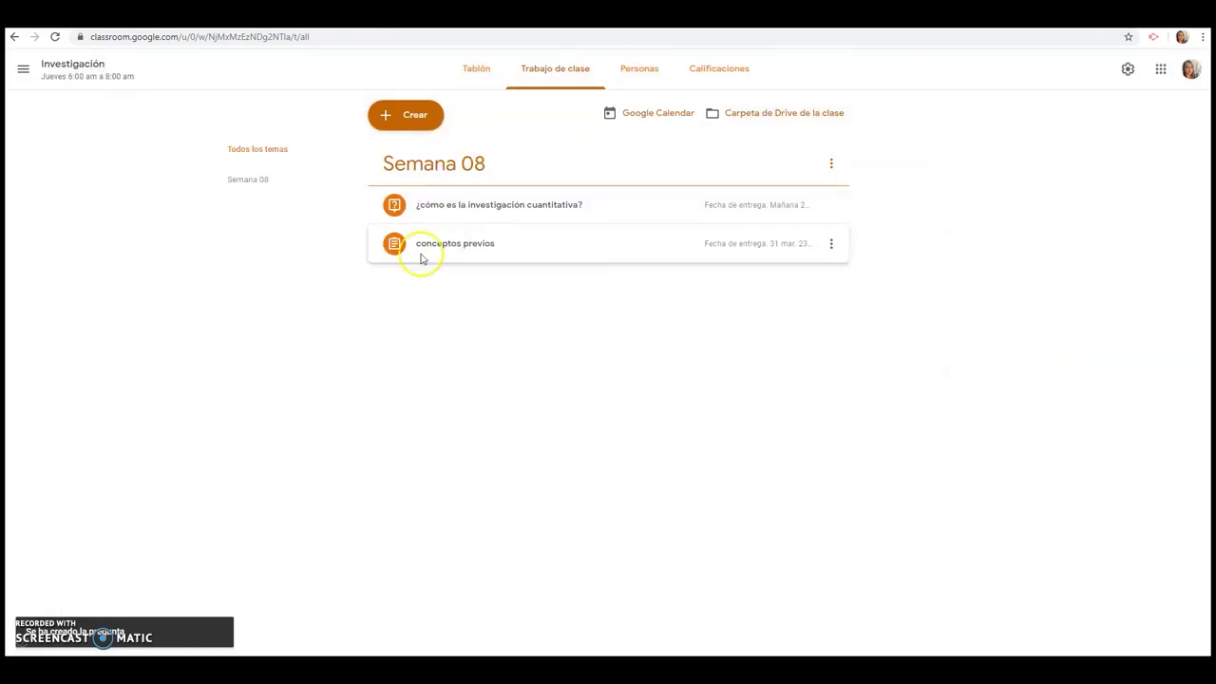
Review the types of classwork that can be created and view the posts filed under the Semana 08 topic.
{"action": "left_click", "coordinate": [389, 118]}
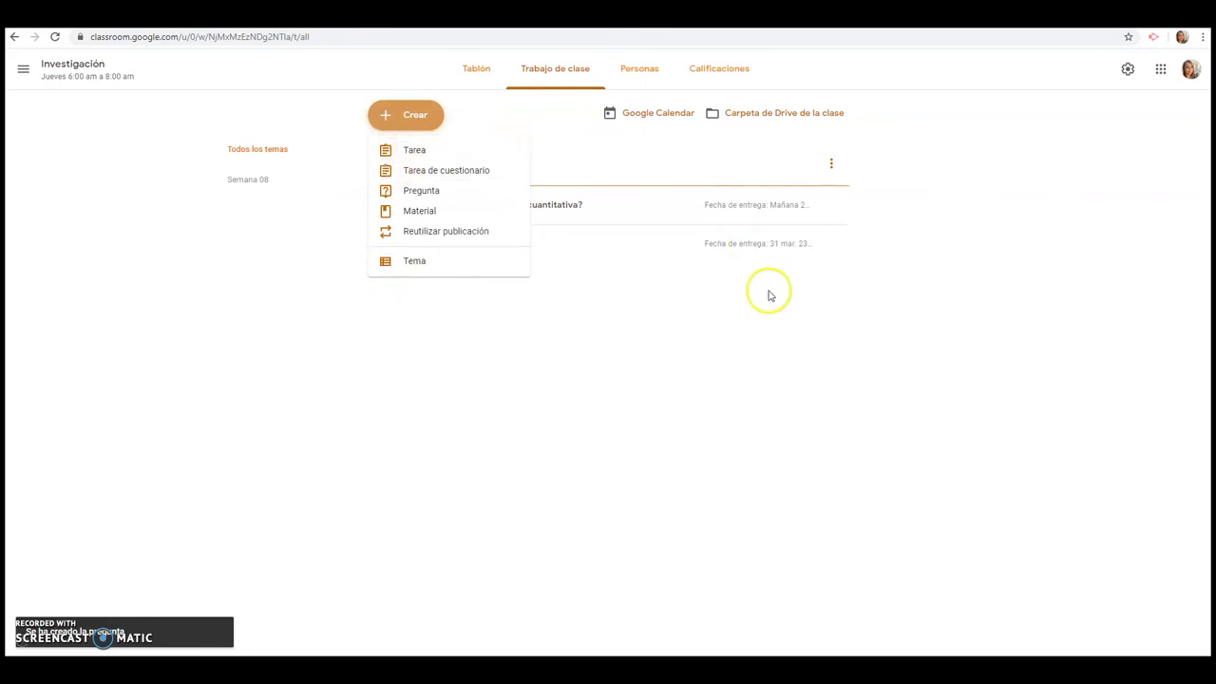
{"action": "left_click", "coordinate": [768, 320]}
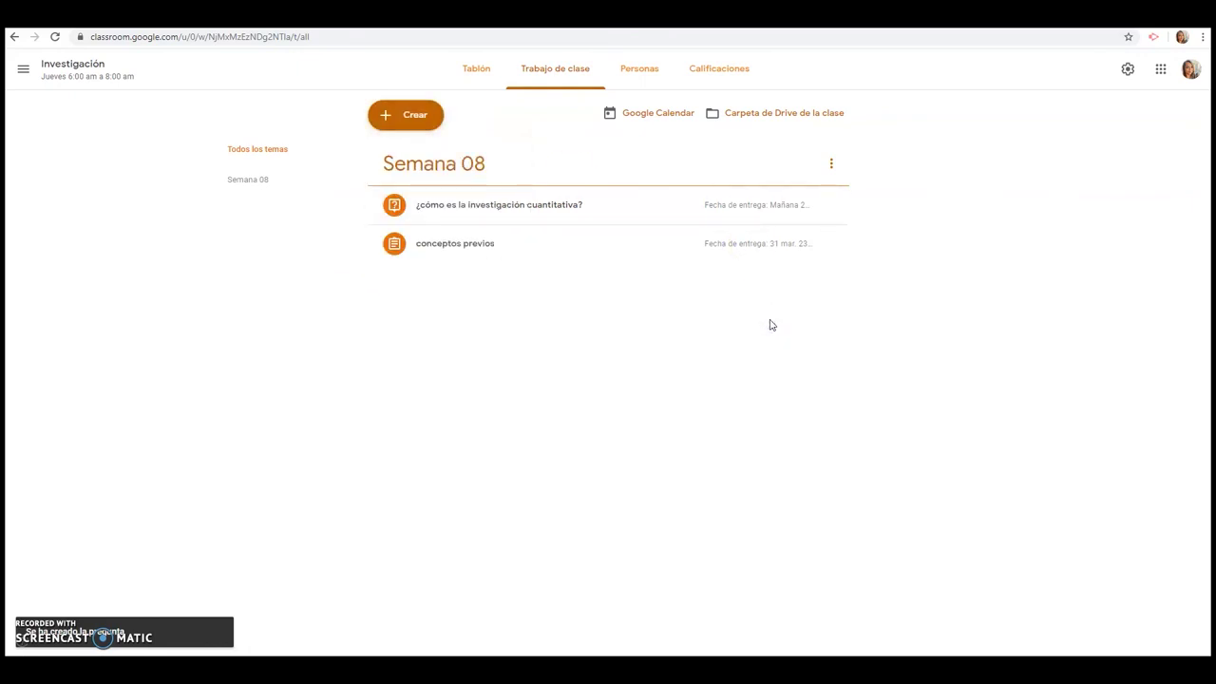
{"action": "left_click", "coordinate": [771, 310]}
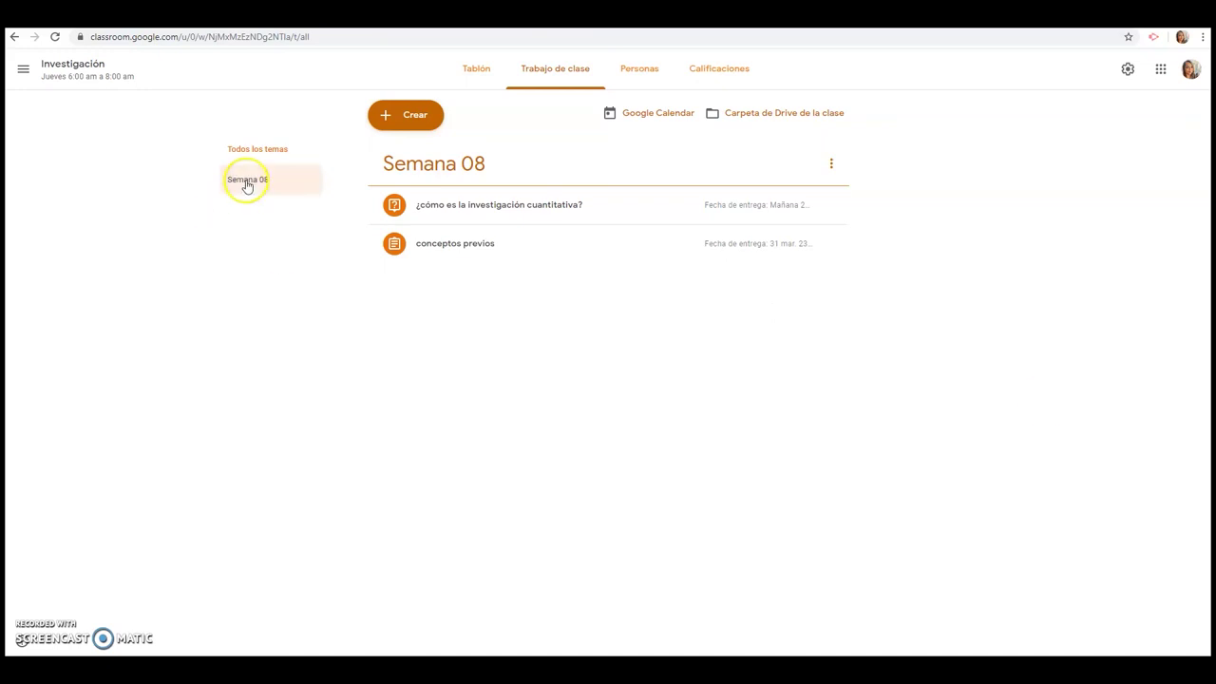
{"action": "left_click_drag", "start_coordinate": [246, 185], "coordinate": [254, 339]}
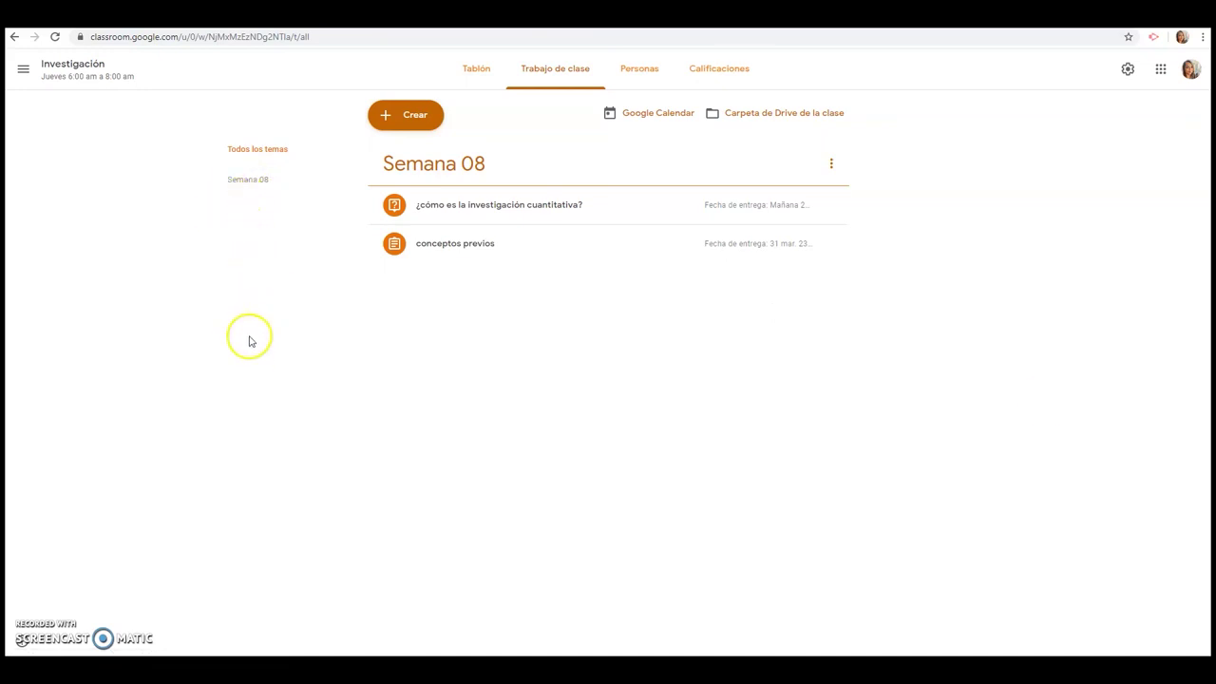
{"action": "left_click", "coordinate": [252, 179]}
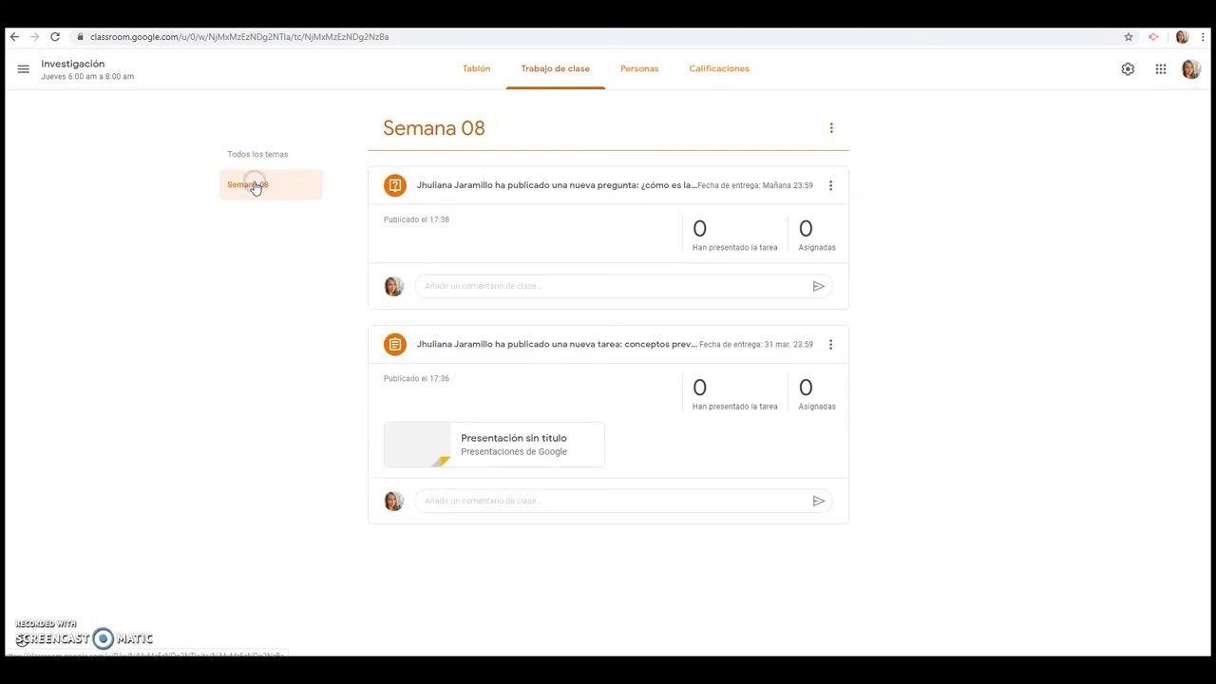
View the class stream, dismissing its tip, and check the Classroom calendar for this week's deadlines.
{"action": "left_click", "coordinate": [474, 76]}
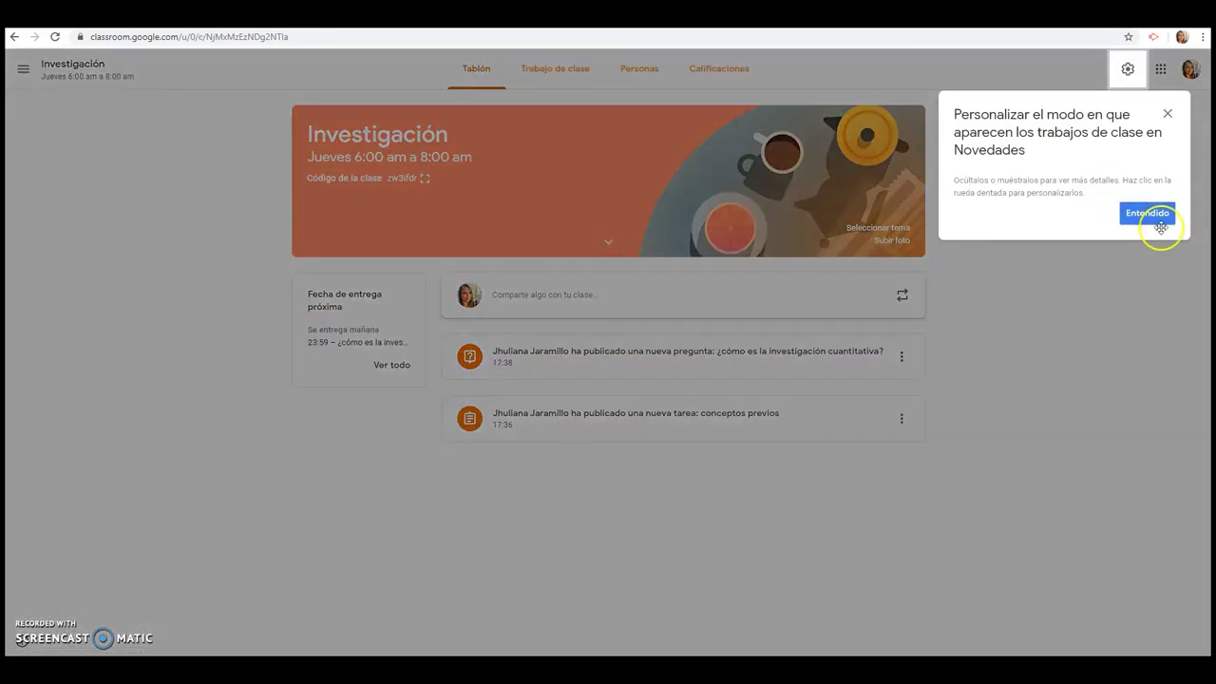
{"action": "left_click", "coordinate": [1154, 218]}
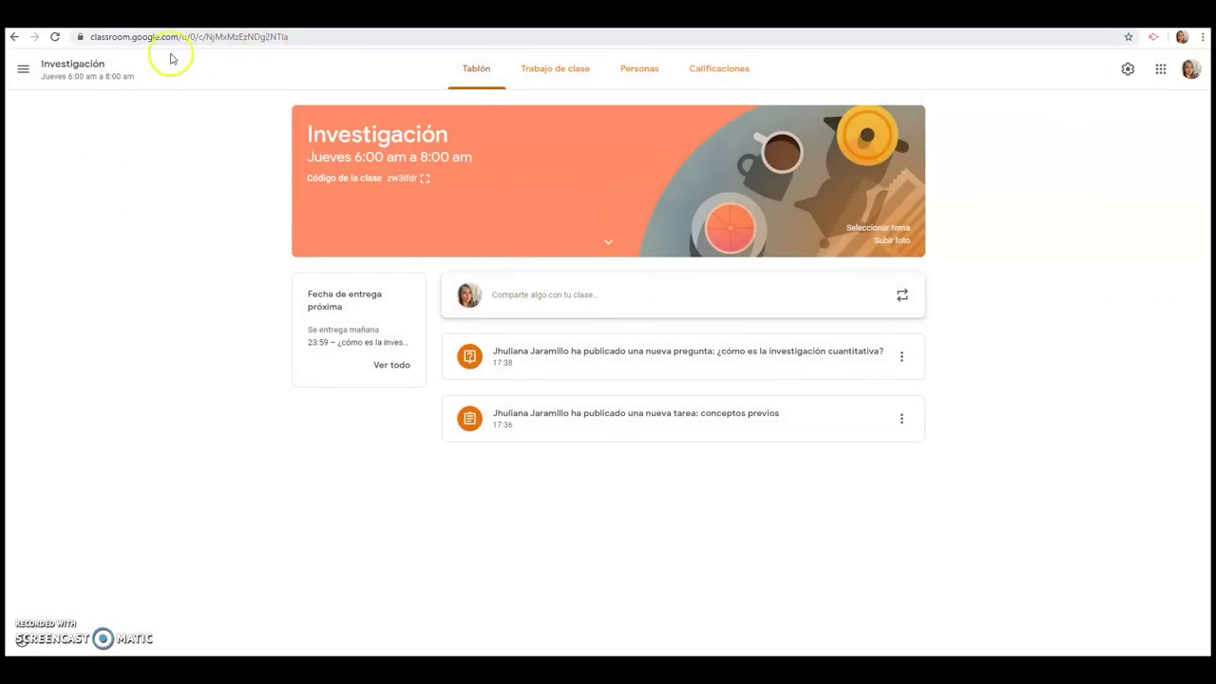
{"action": "left_click", "coordinate": [23, 69]}
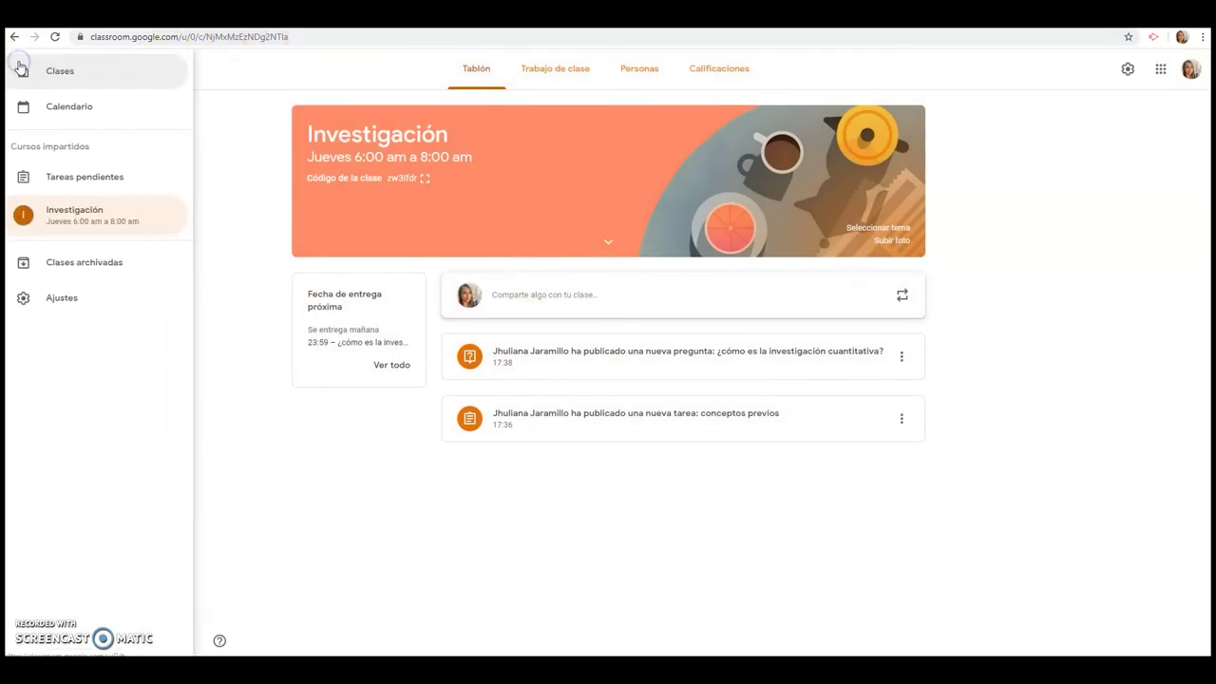
{"action": "left_click", "coordinate": [61, 105]}
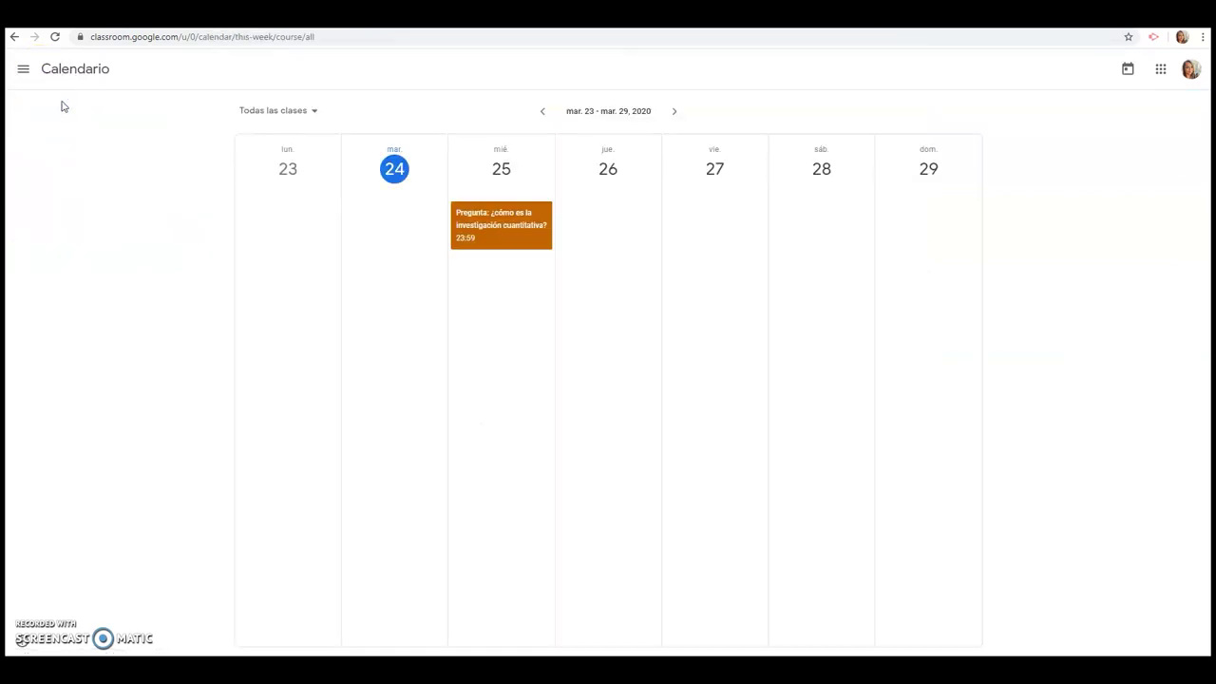